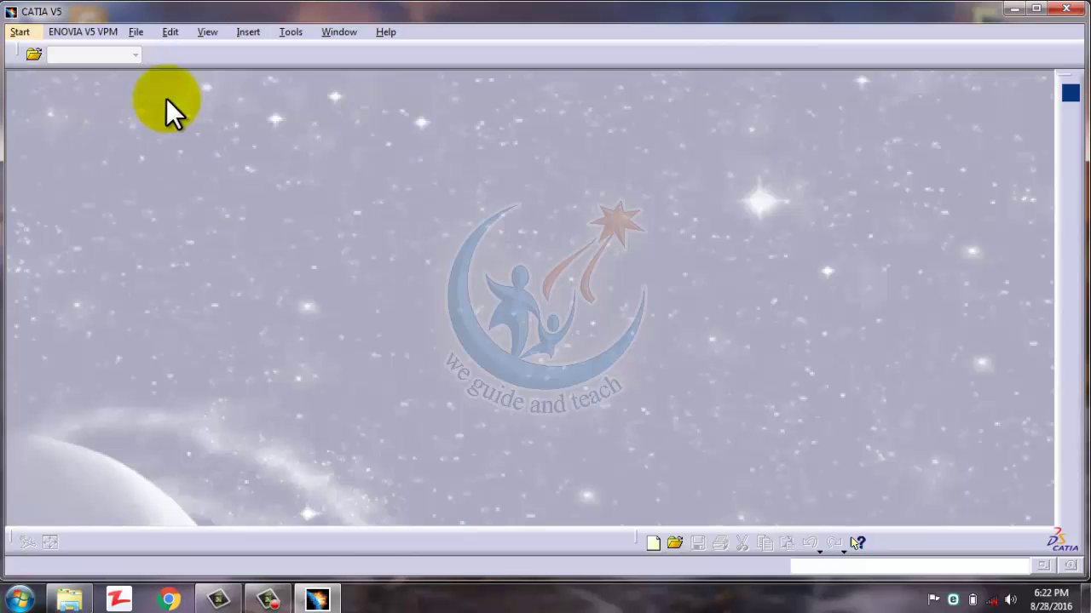
Create a new Part document with the default part name and hybrid design enabled
left_click(137, 32)
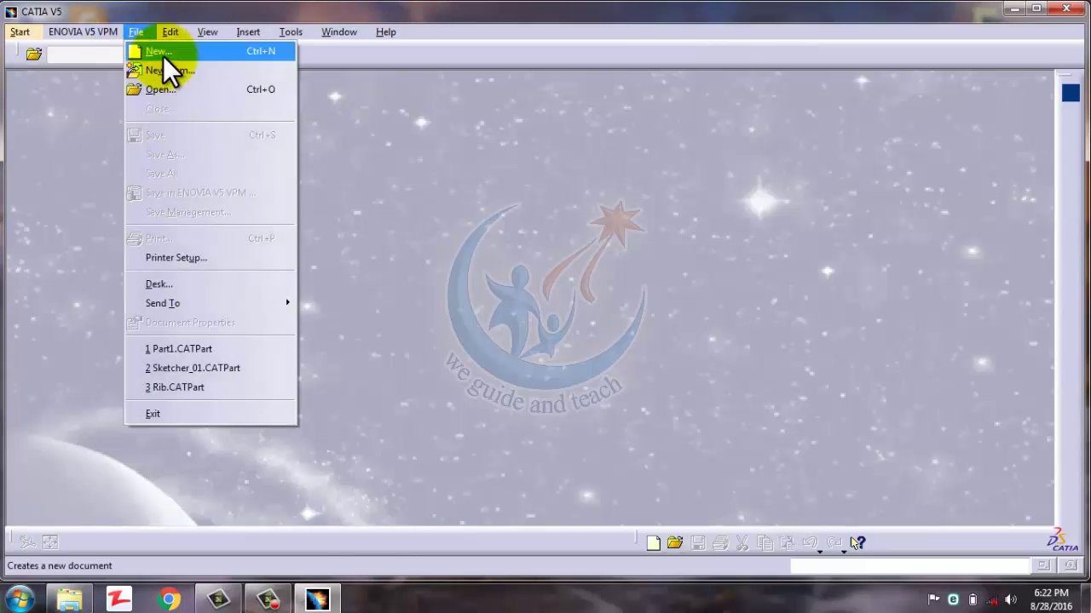
left_click(163, 56)
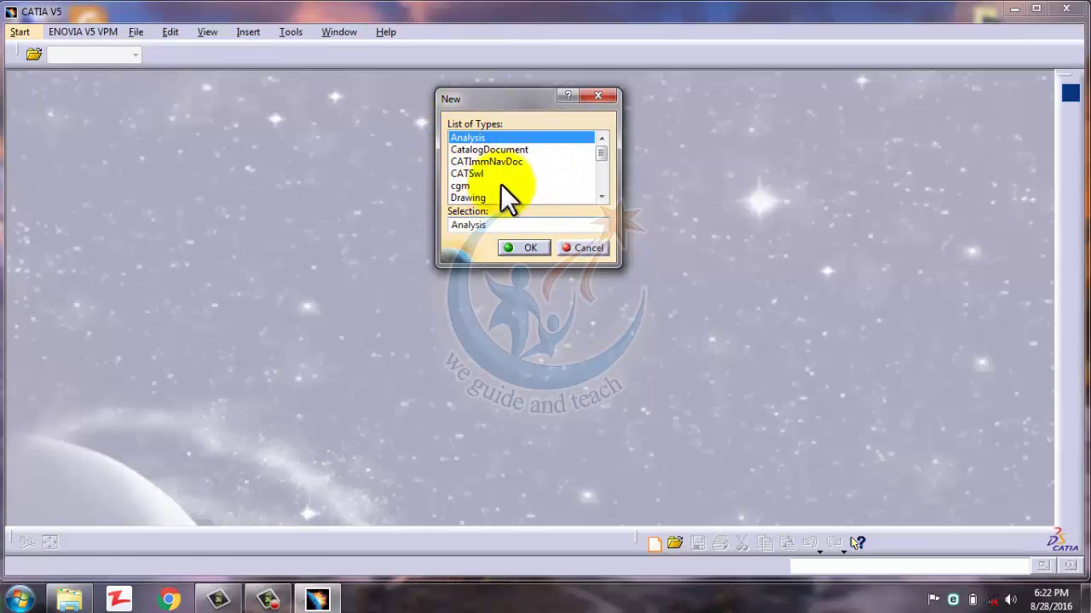
type("p")
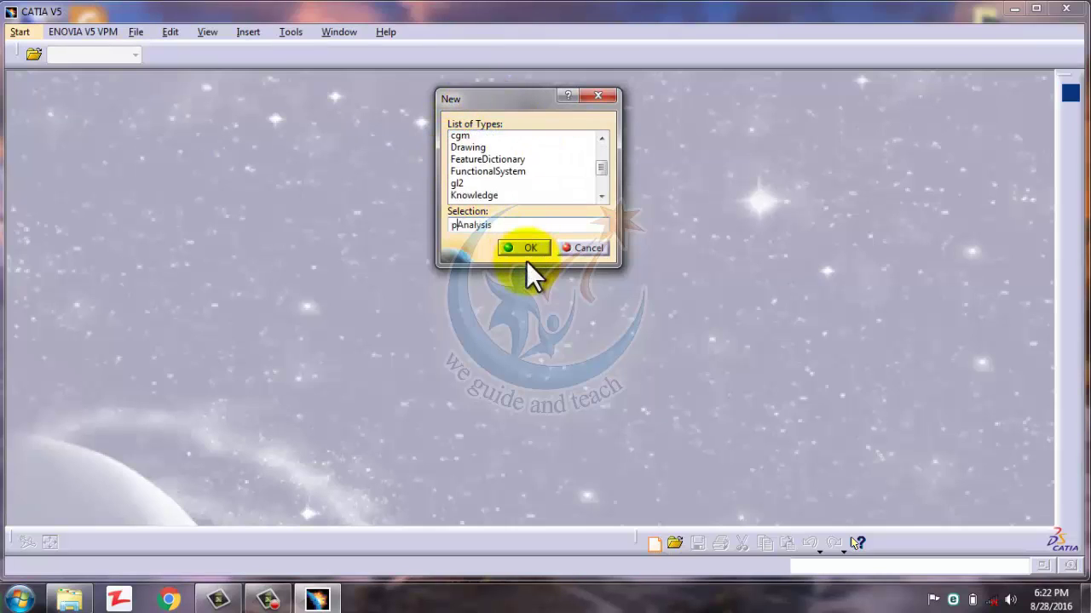
type("art")
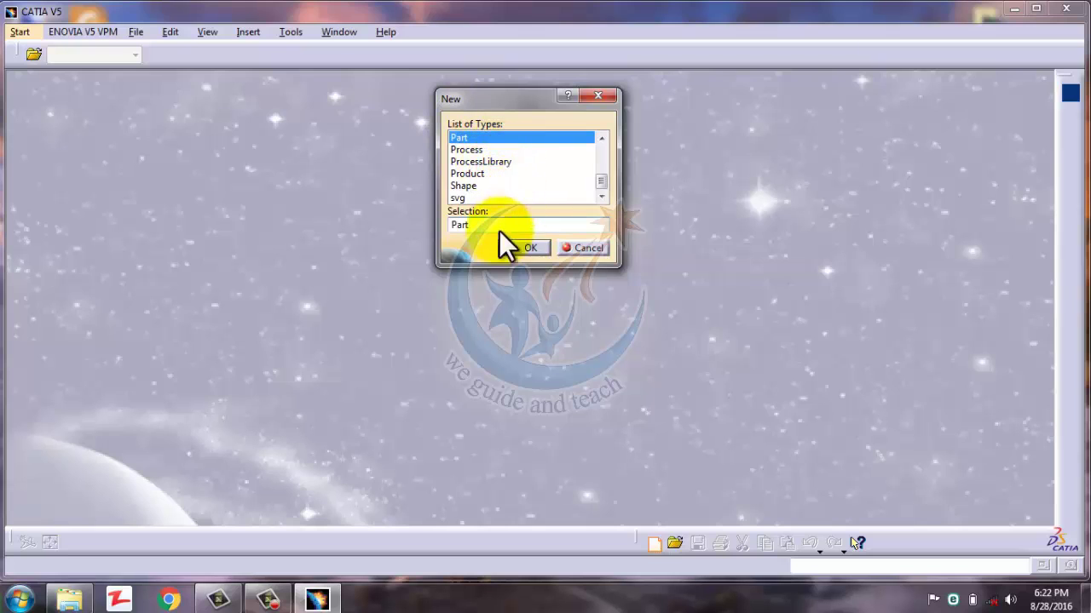
left_click(526, 249)
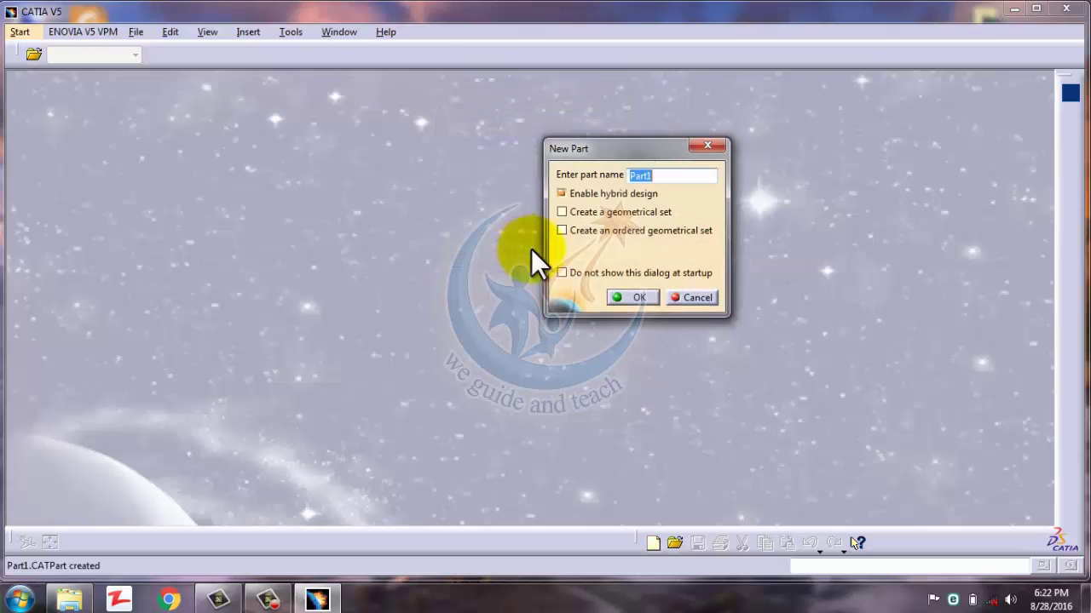
left_click(632, 298)
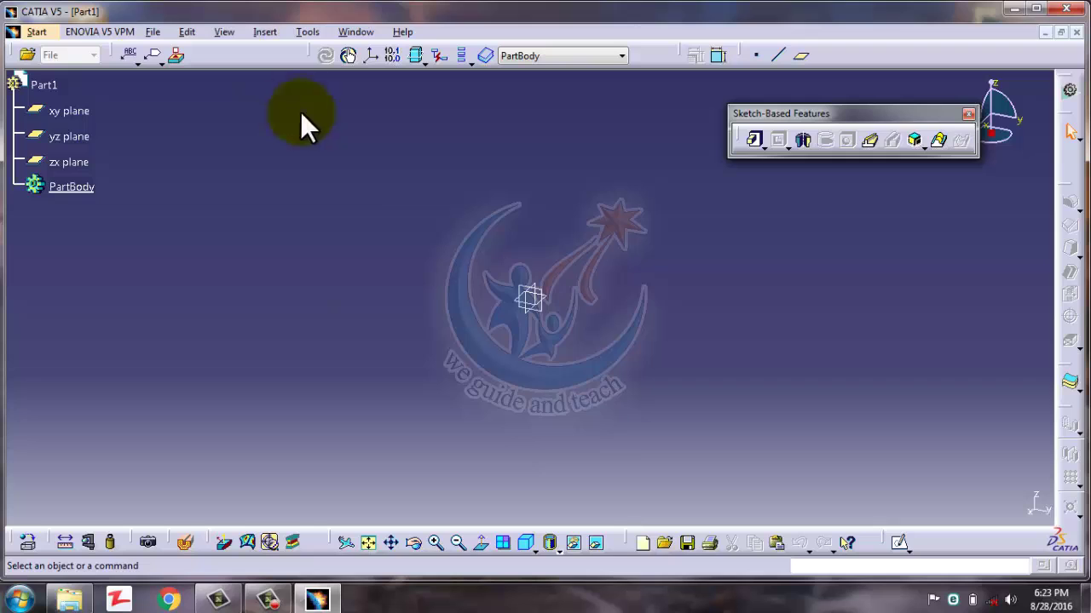
Highlight the xy, yz and zx reference planes together and individually to identify them, and clear the selection
middle_click_drag(525, 336, 585, 372)
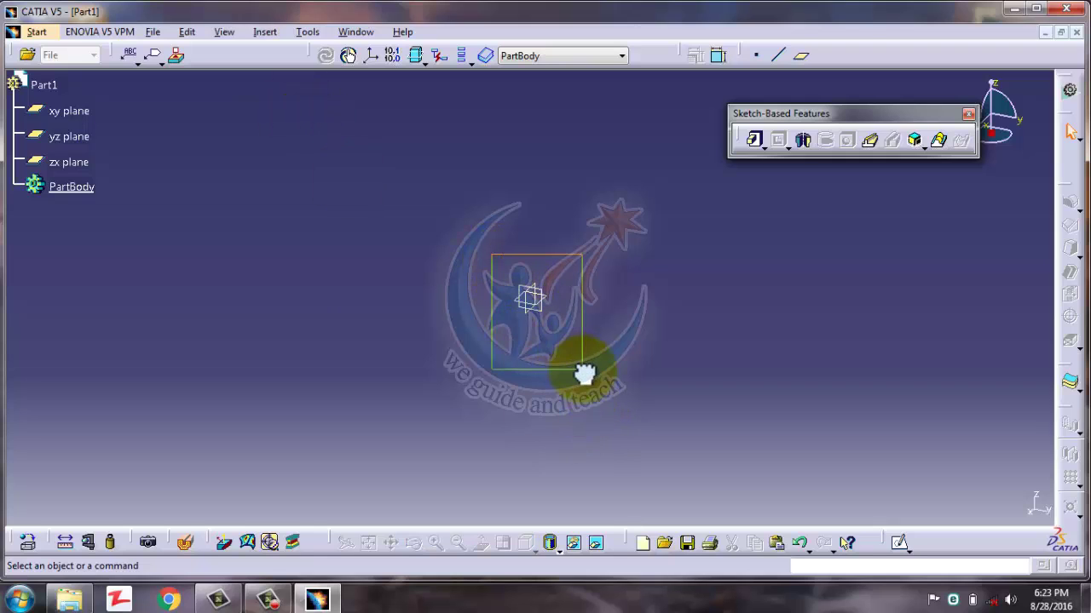
left_click_drag(584, 373, 583, 371)
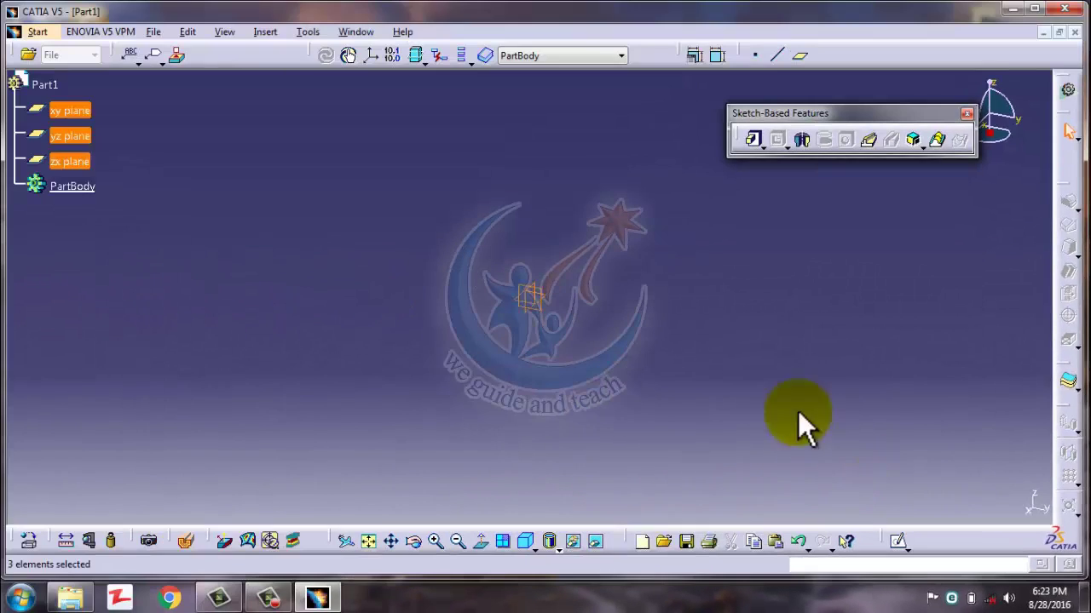
left_click(731, 365)
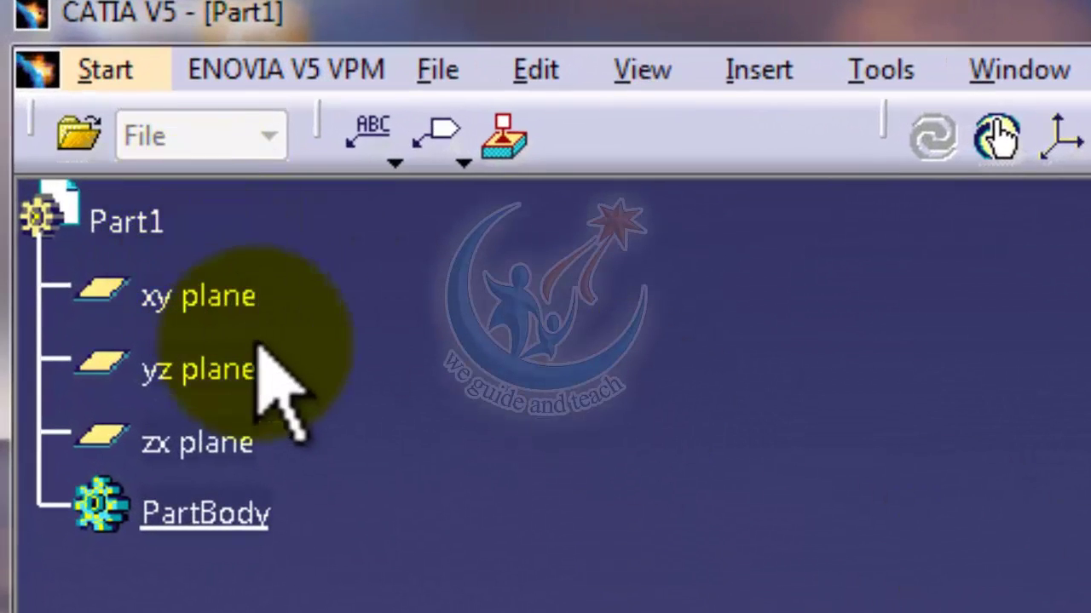
left_click(225, 369)
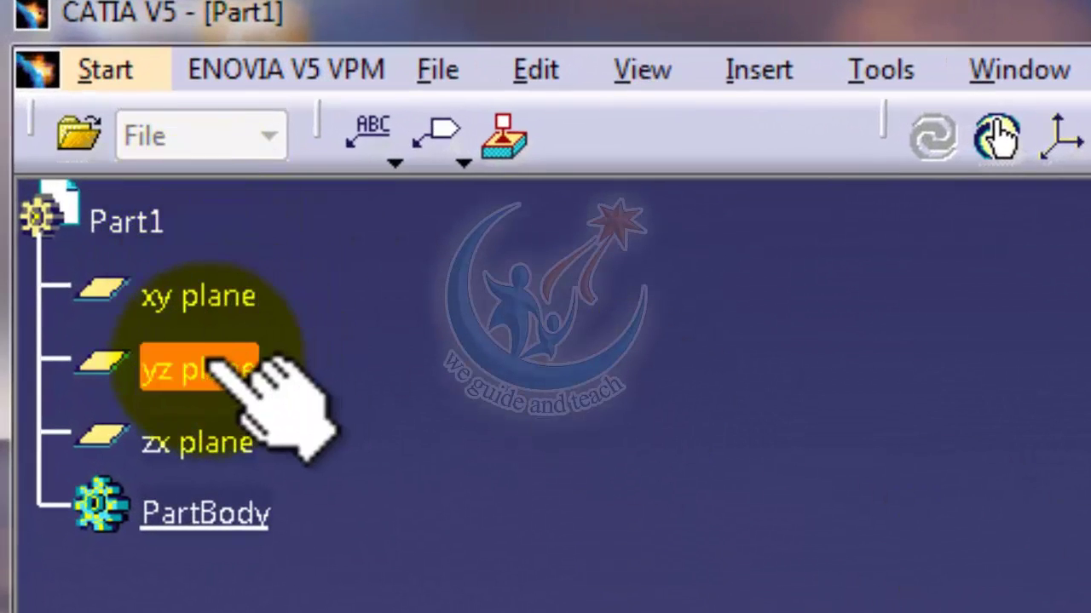
left_click(226, 444)
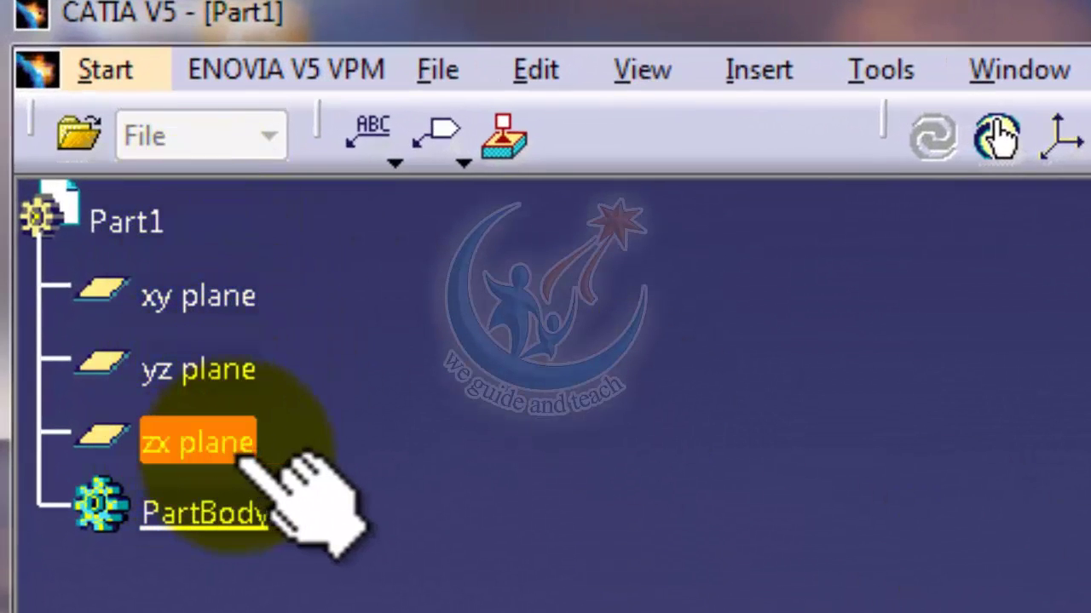
left_click(207, 373)
left_click(635, 601)
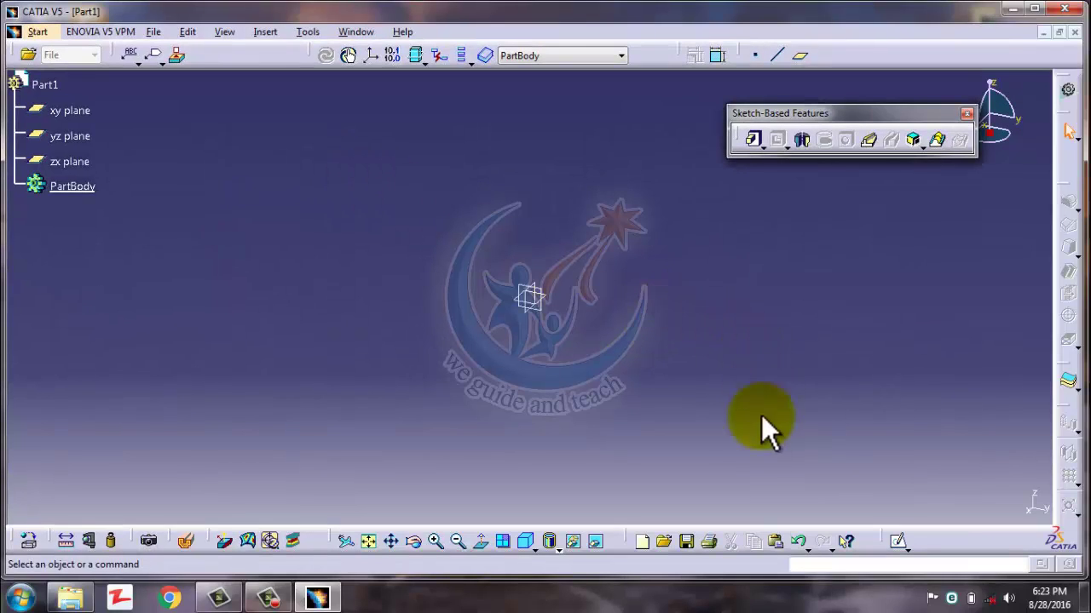
Move the Sketch-Based Features toolbar clear of the compass and open a sketch on the yz plane
left_click(892, 543)
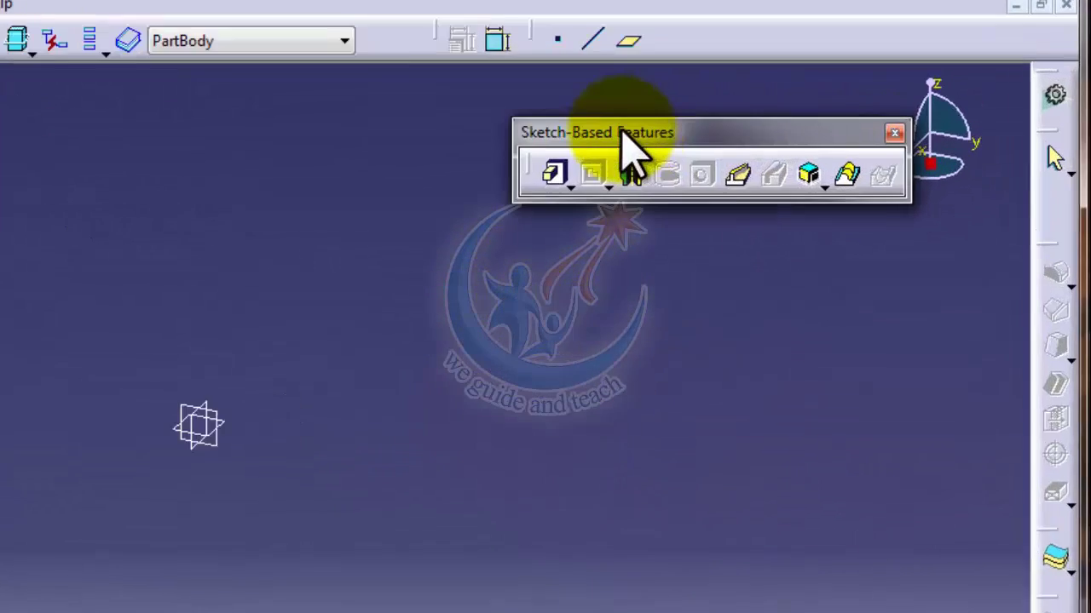
left_click_drag(621, 128, 508, 118)
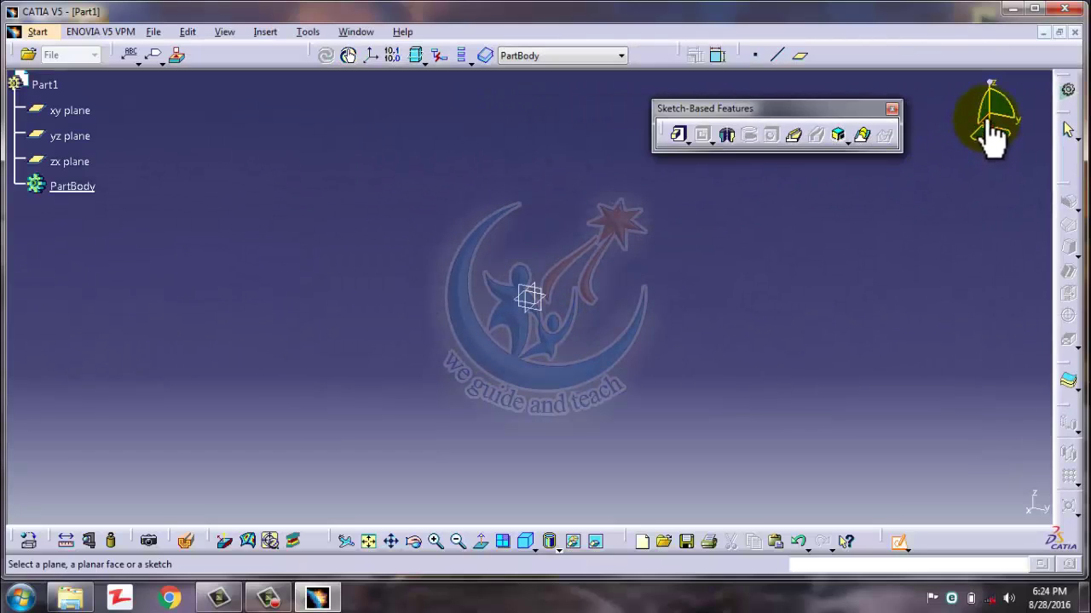
left_click(549, 317)
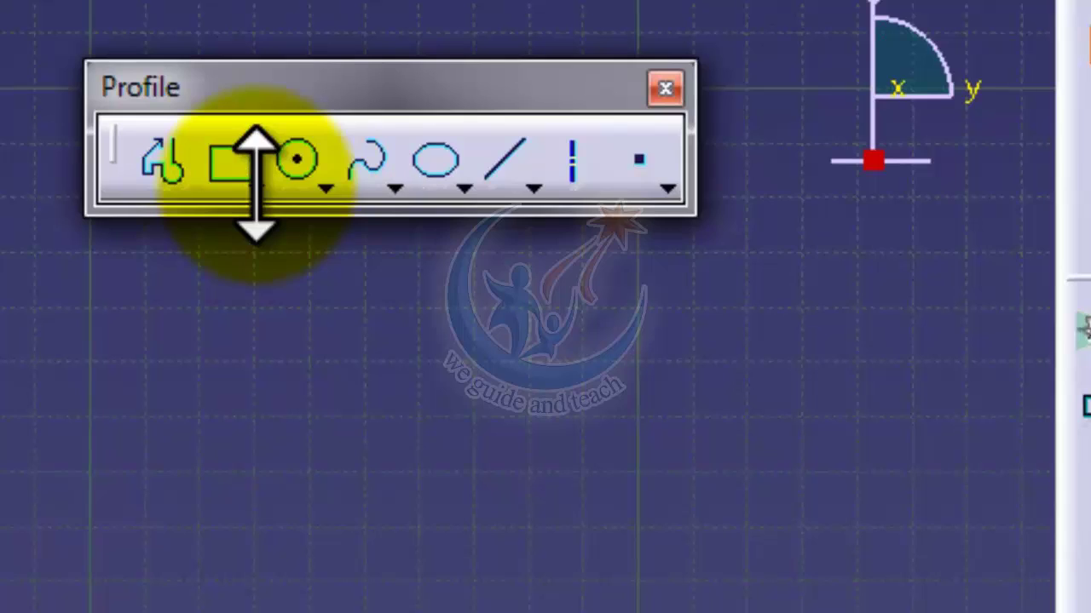
Examine the available rectangle, circle, spline, conic, line and point variants among the Profile sketch tools
left_click(256, 185)
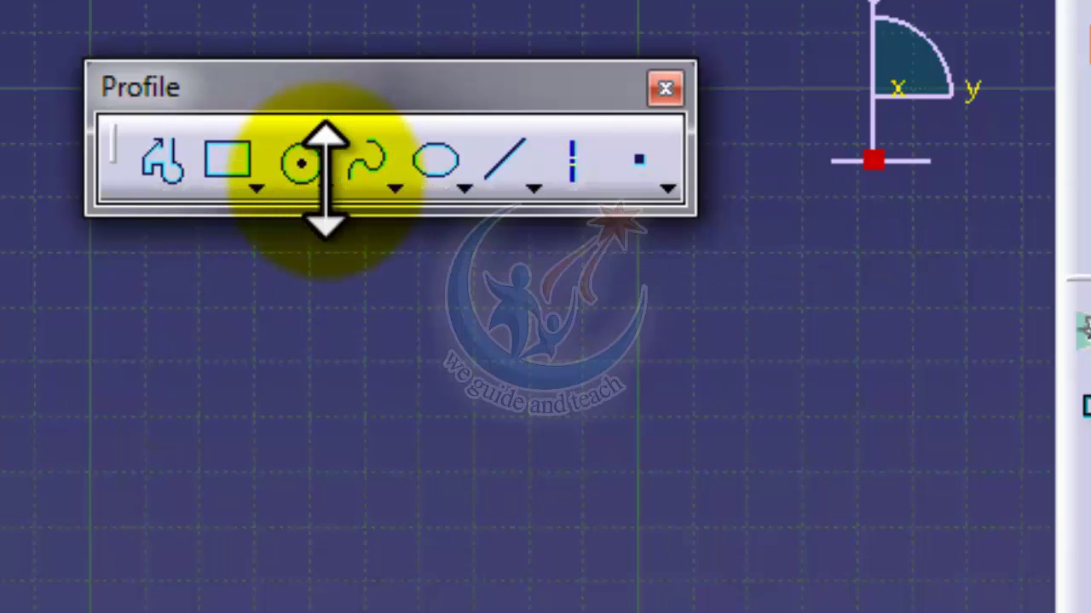
left_click(324, 184)
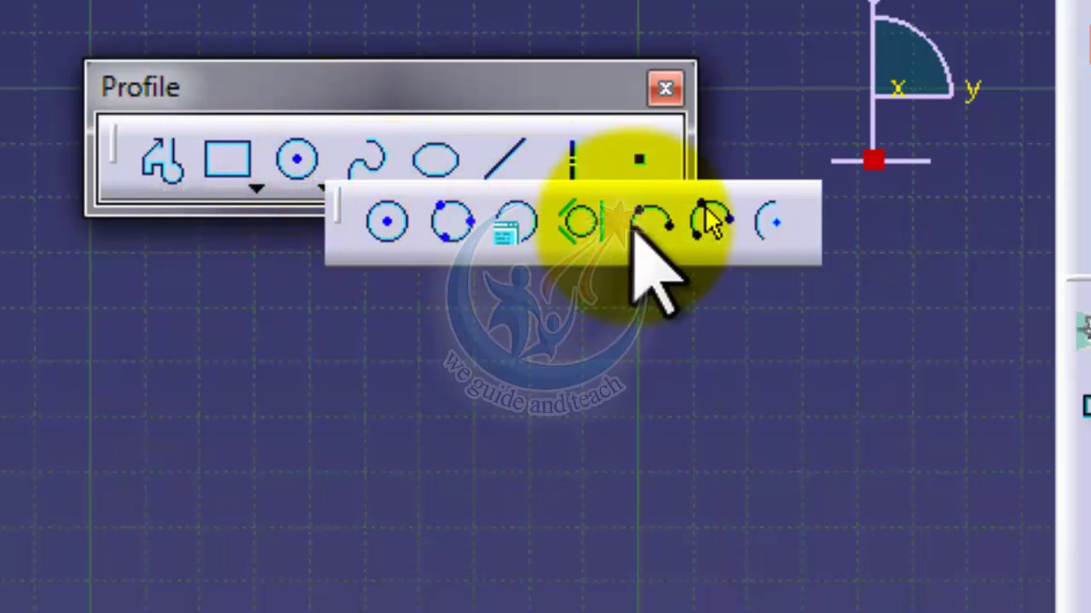
left_click(392, 193)
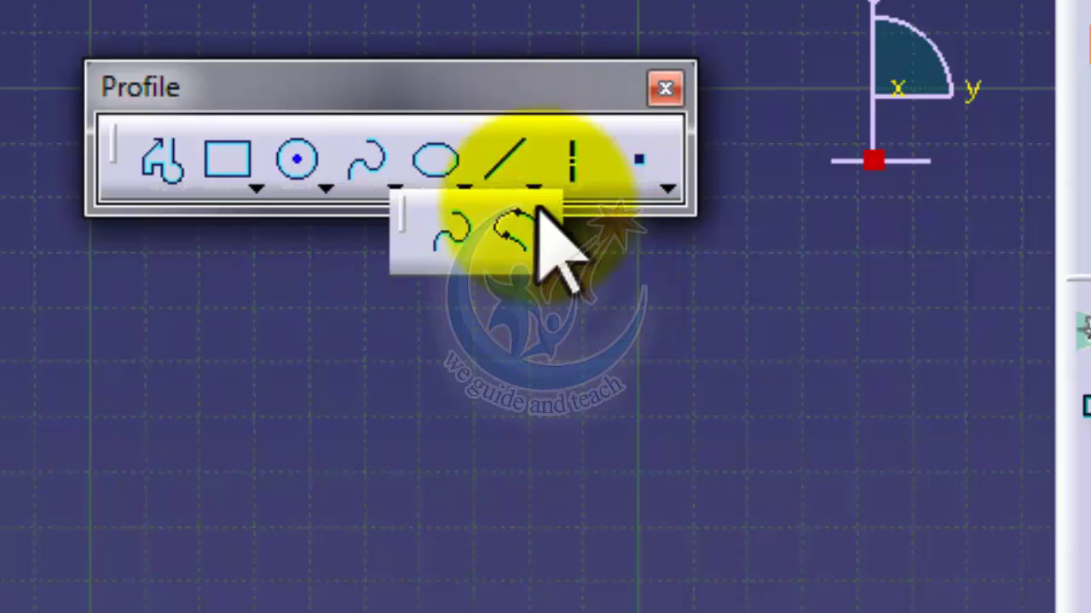
left_click(464, 189)
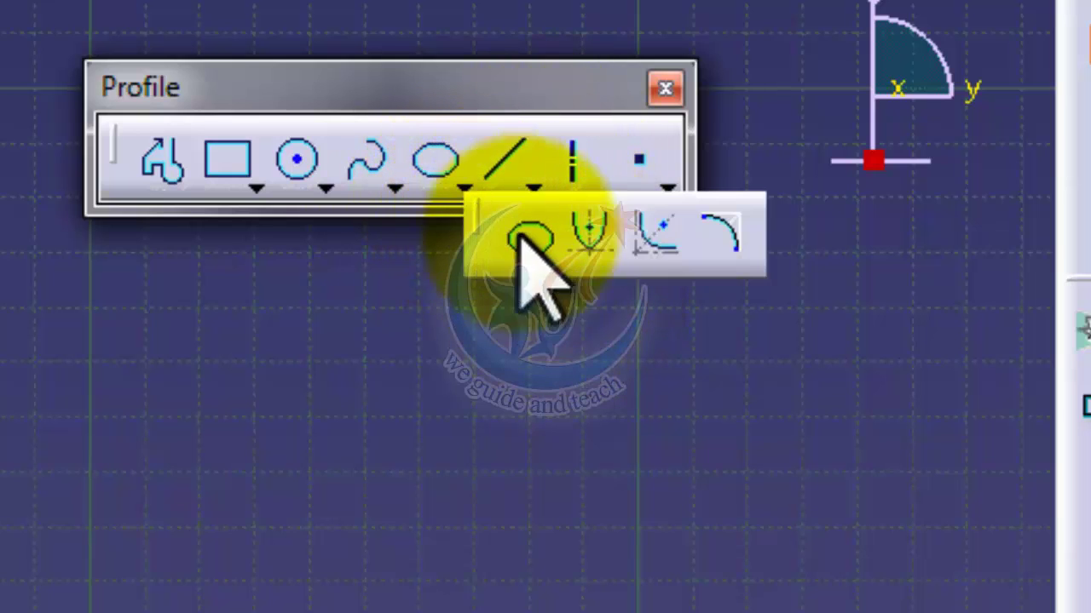
left_click(531, 187)
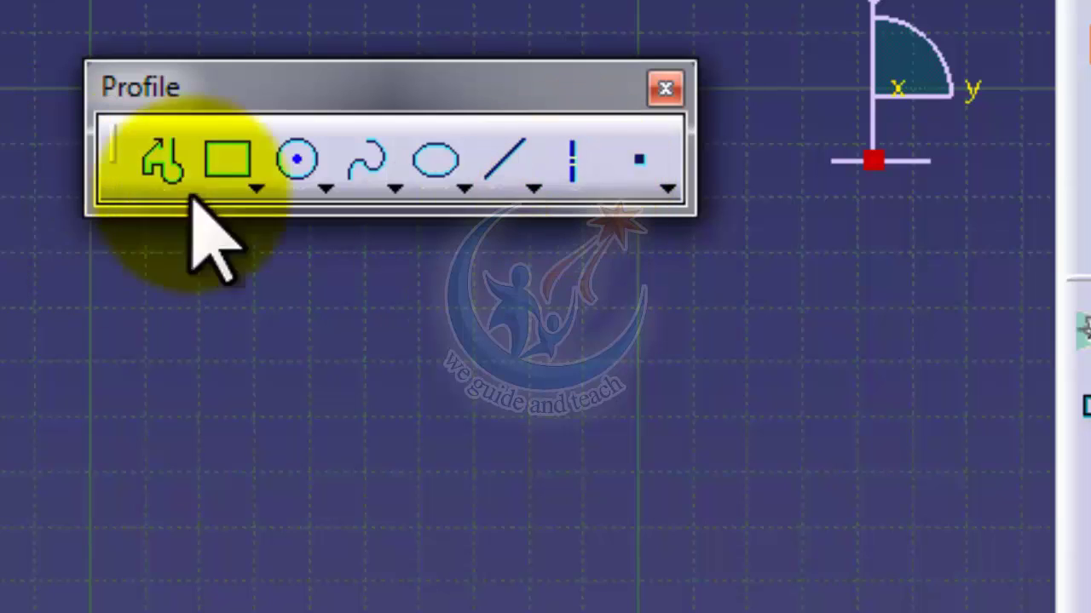
left_click(664, 191)
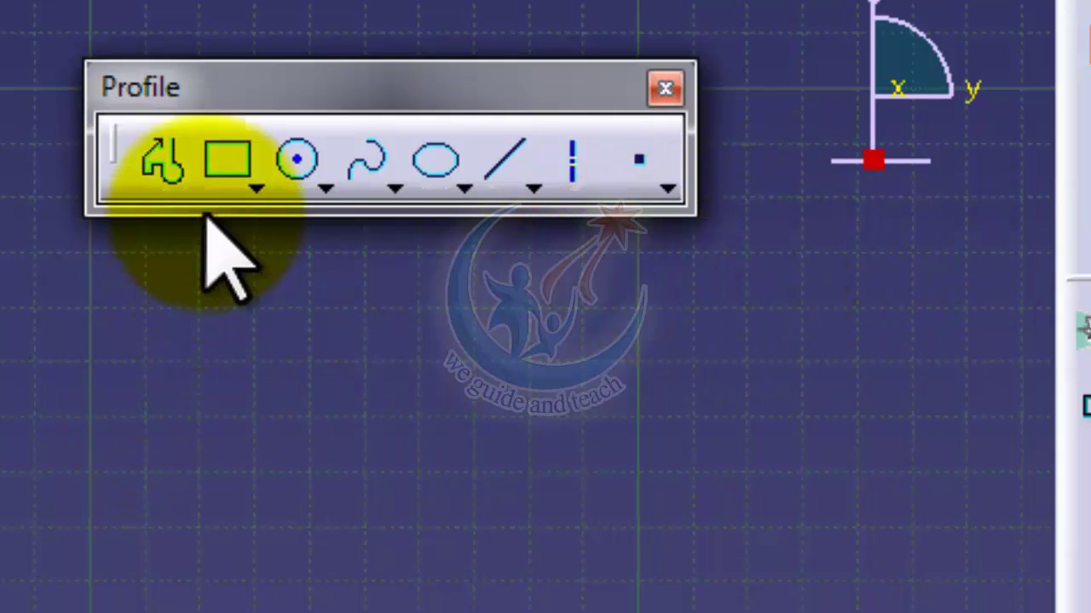
Start a profile with a vertical line about 120 mm long to the left of the origin, floating the Sketch tools toolbar
left_click(164, 162)
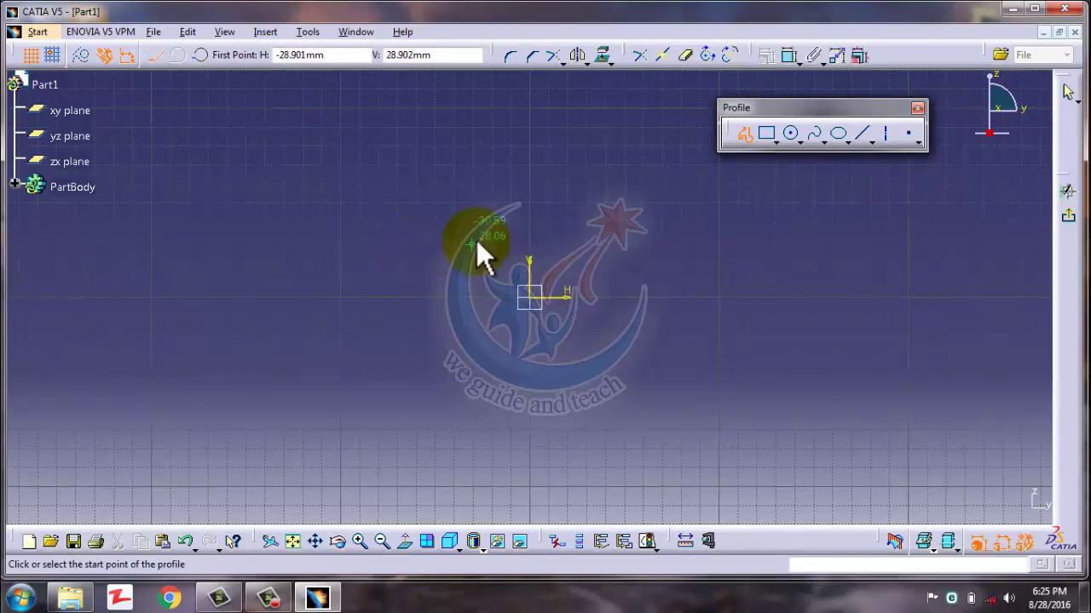
left_click(474, 146)
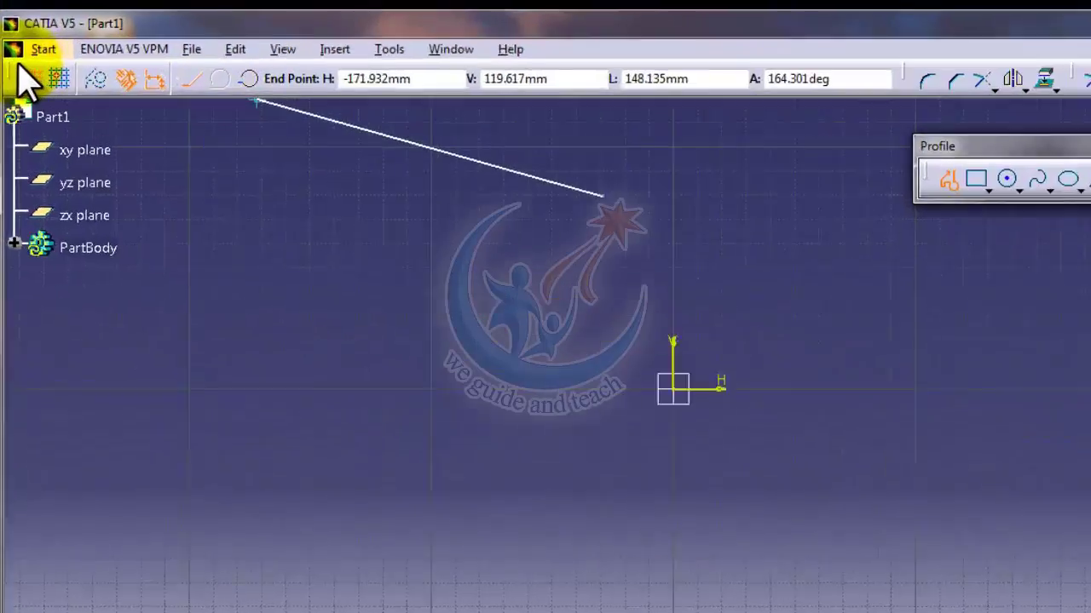
left_click_drag(18, 68, 104, 136)
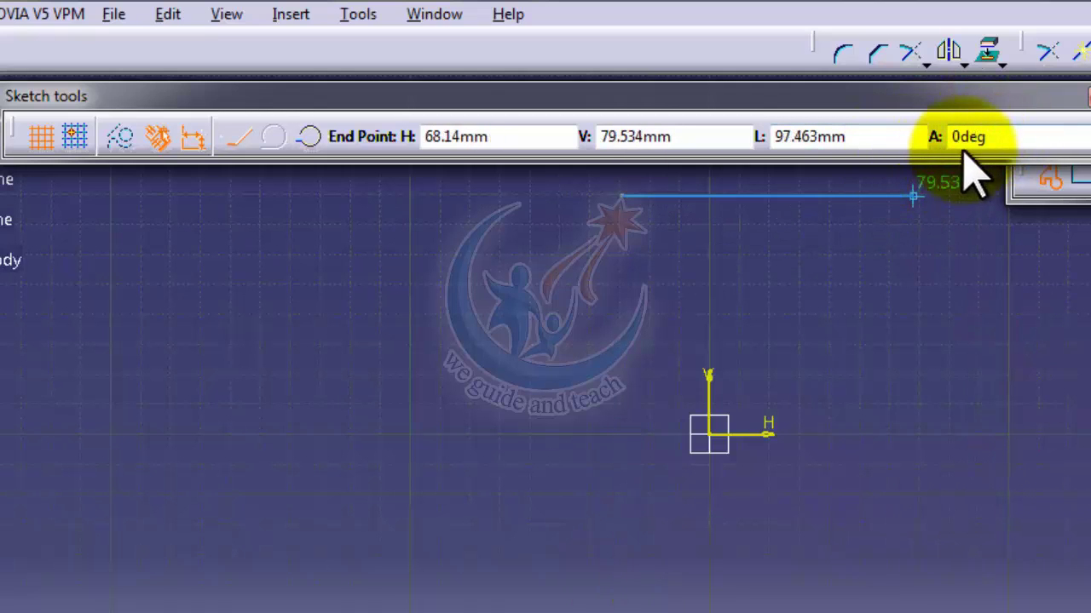
left_click(621, 555)
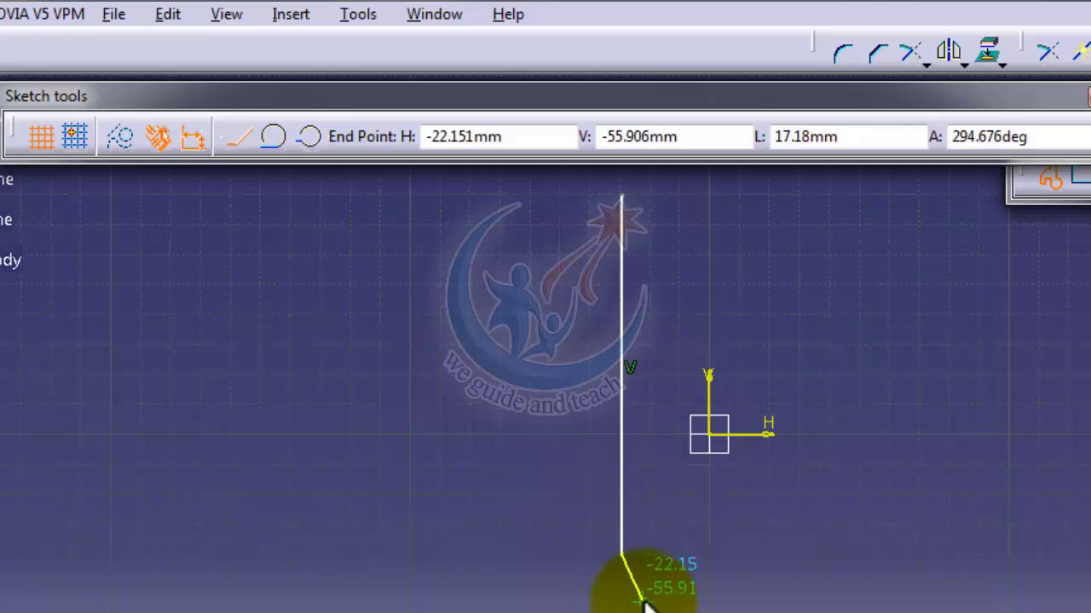
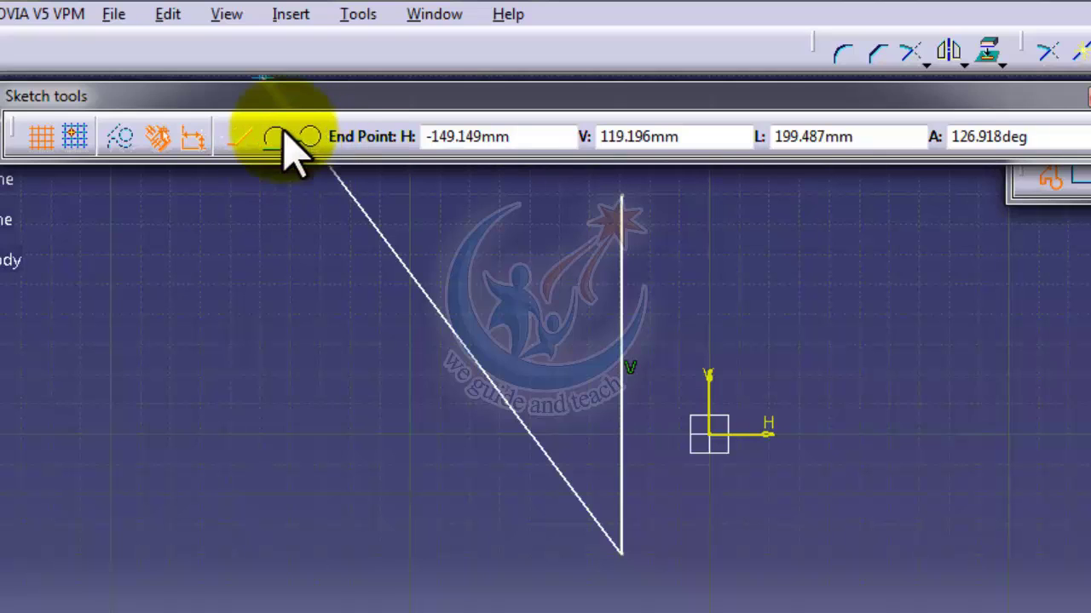
Continue the profile with a downward-bulging tangent arc of about 45 mm radius, ending level with its start at about H 61 mm
left_click(274, 136)
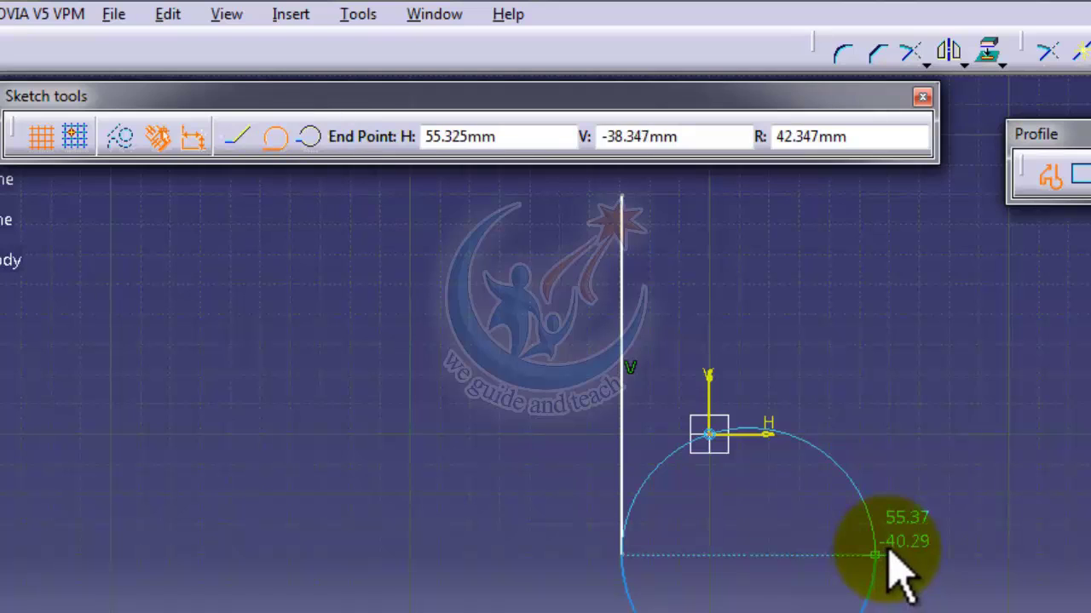
left_click(891, 555)
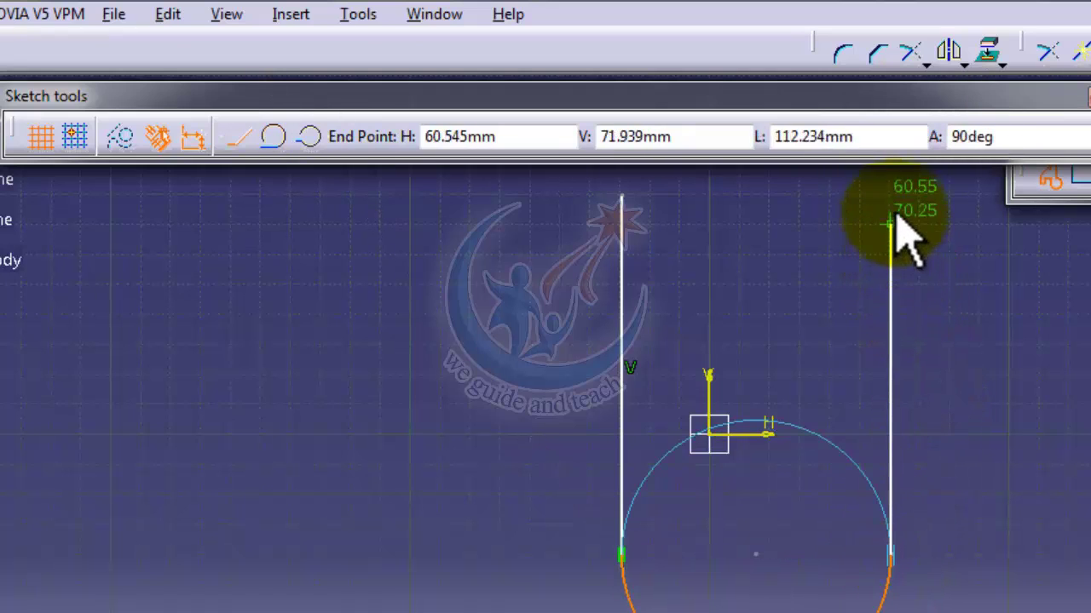
middle_click_drag(872, 370, 859, 484)
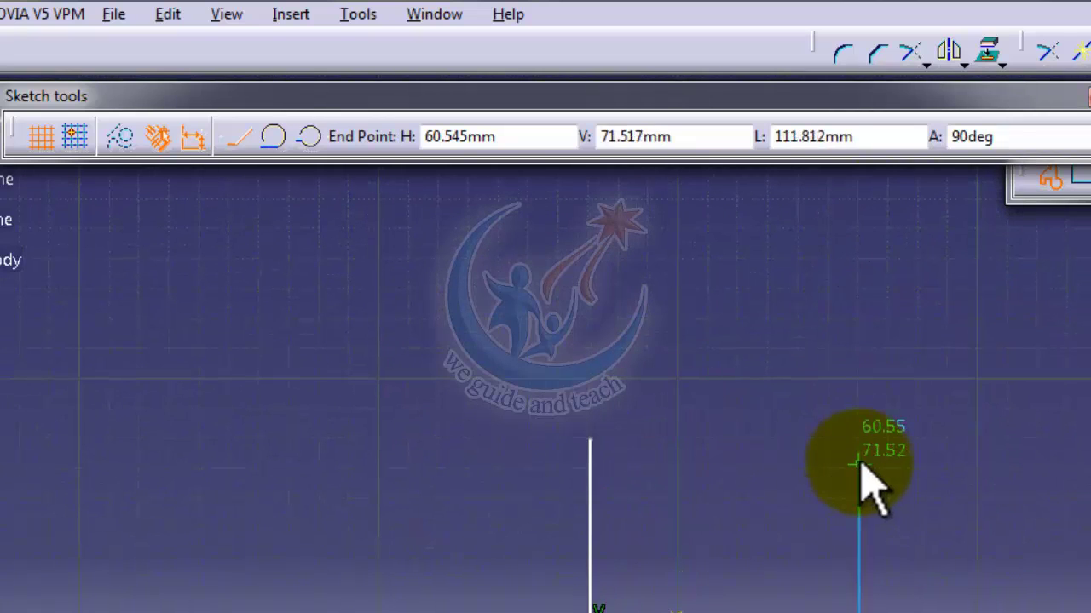
mouse_move(920, 553)
middle_mouse_down()
mouse_move(842, 479)
mouse_move(803, 329)
middle_mouse_up()
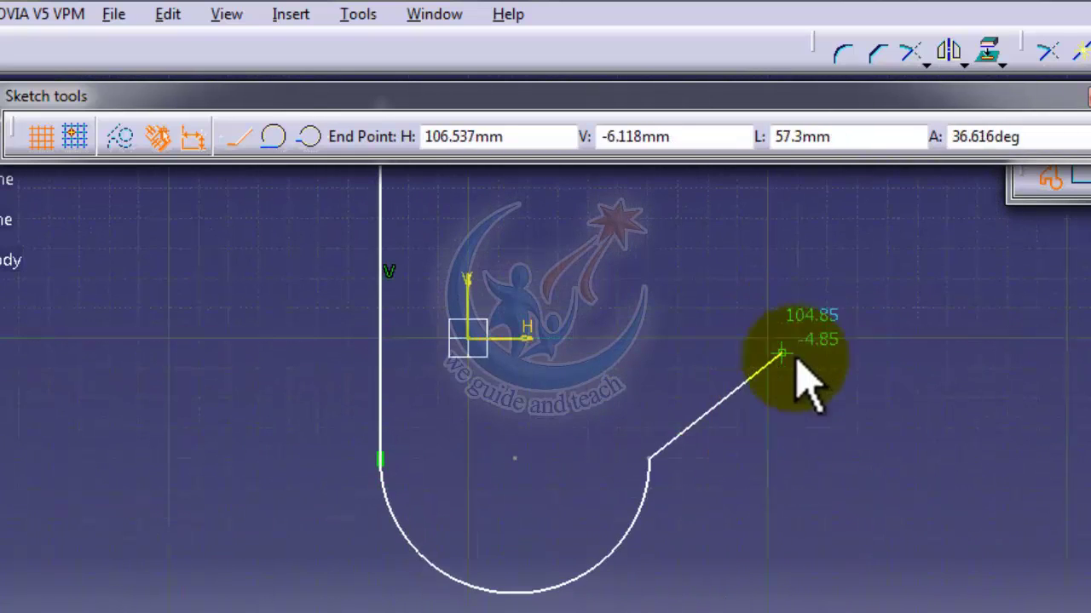
Add an upward-bulging three-point arc through about H 101, V -20 mm, followed by a horizontal line about 55 mm long
left_click(311, 138)
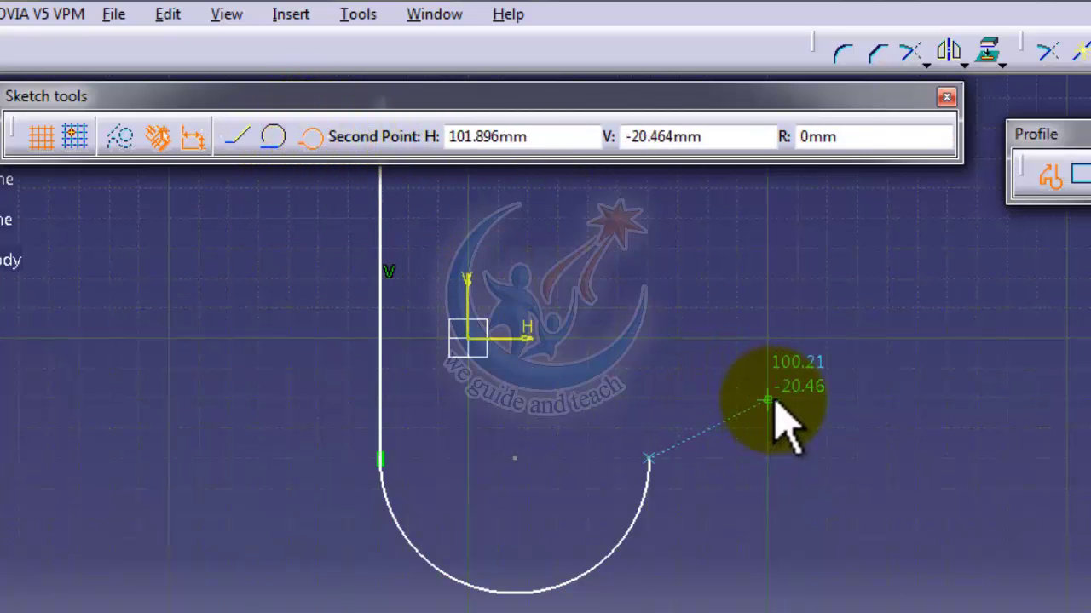
left_click(770, 400)
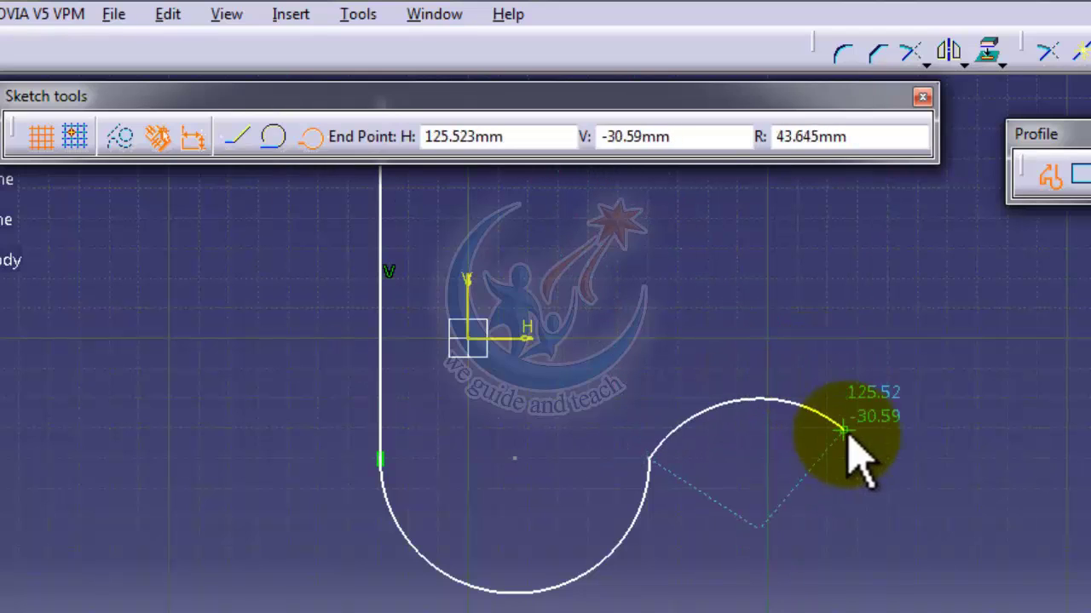
left_click(901, 460)
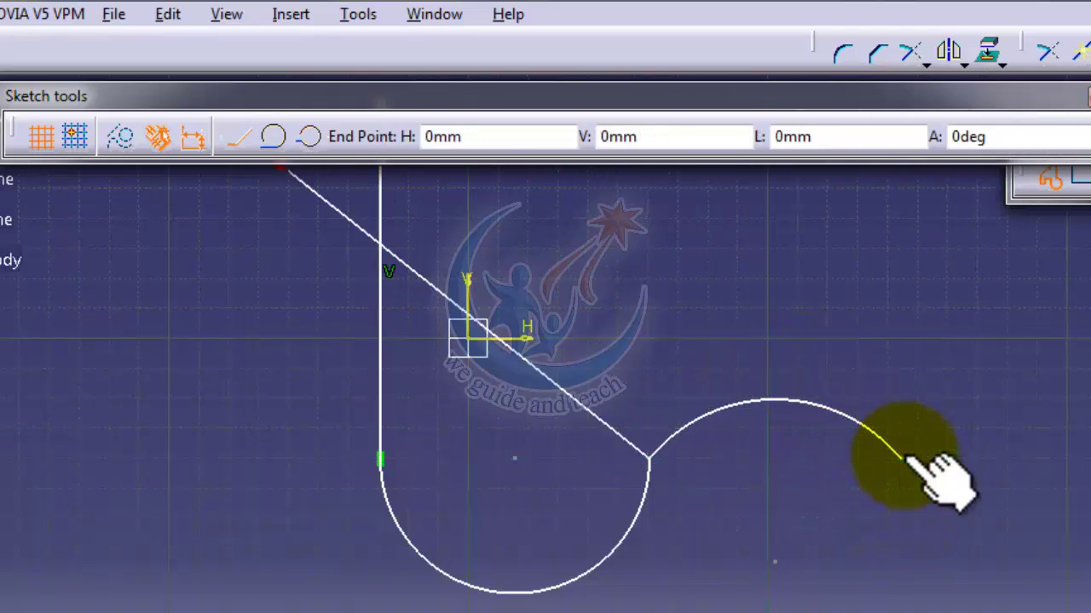
left_click(1067, 467)
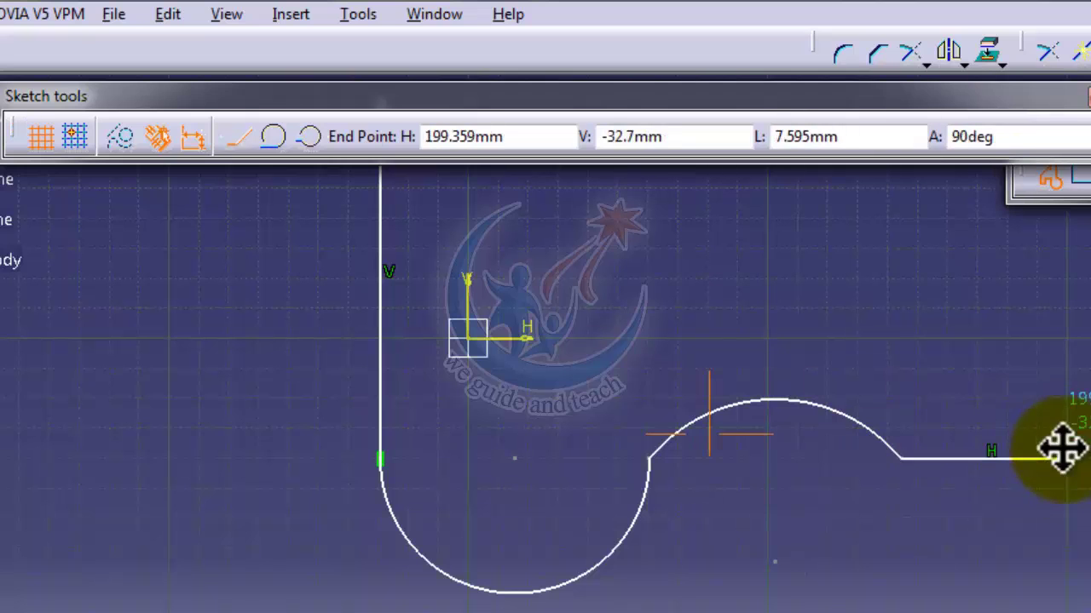
middle_click_drag(1059, 446, 1036, 612)
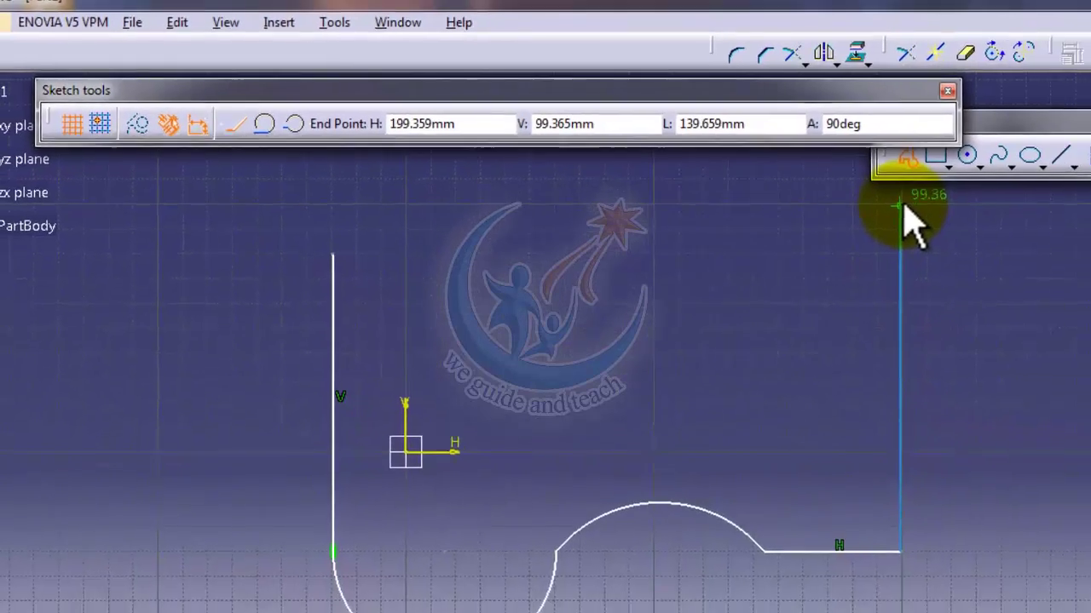
Finish the profile with a vertical line about 140 mm long and a horizontal line about 229 mm long, ending above the left vertical line
left_click(1043, 239)
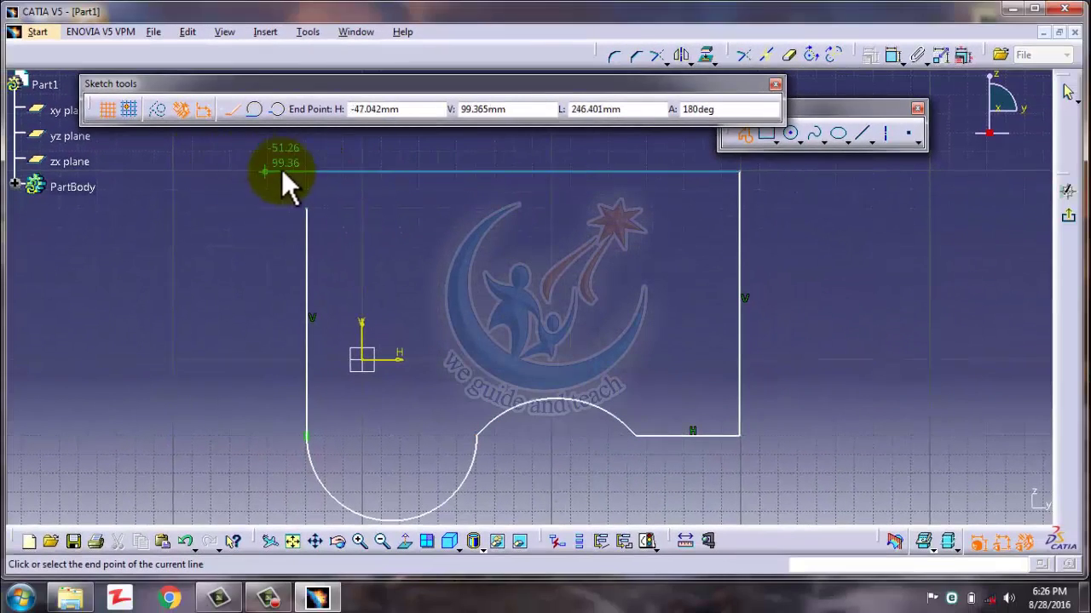
left_click(305, 171)
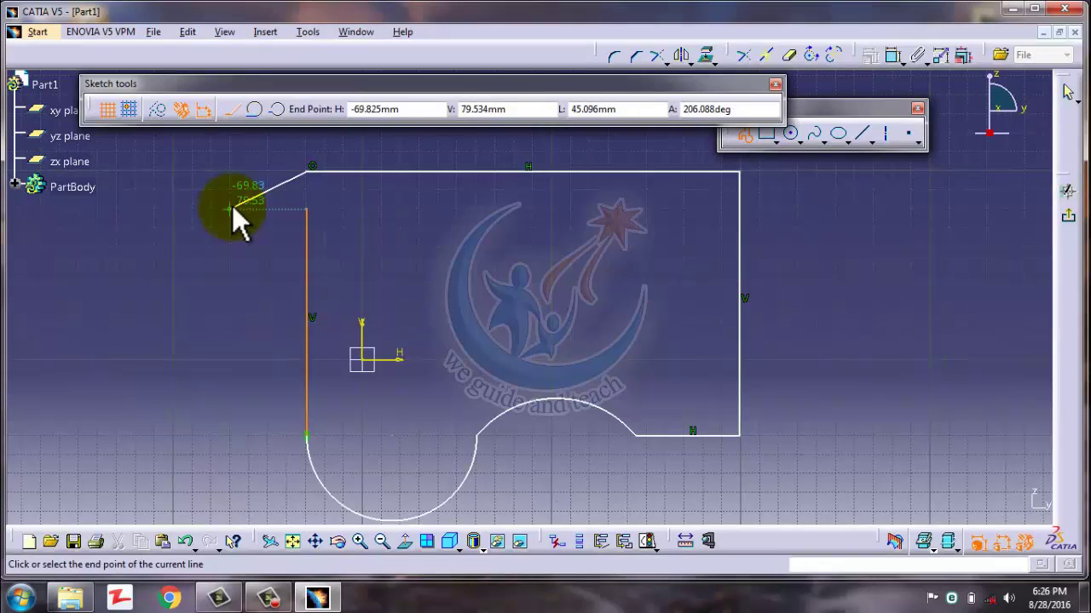
key("Escape")
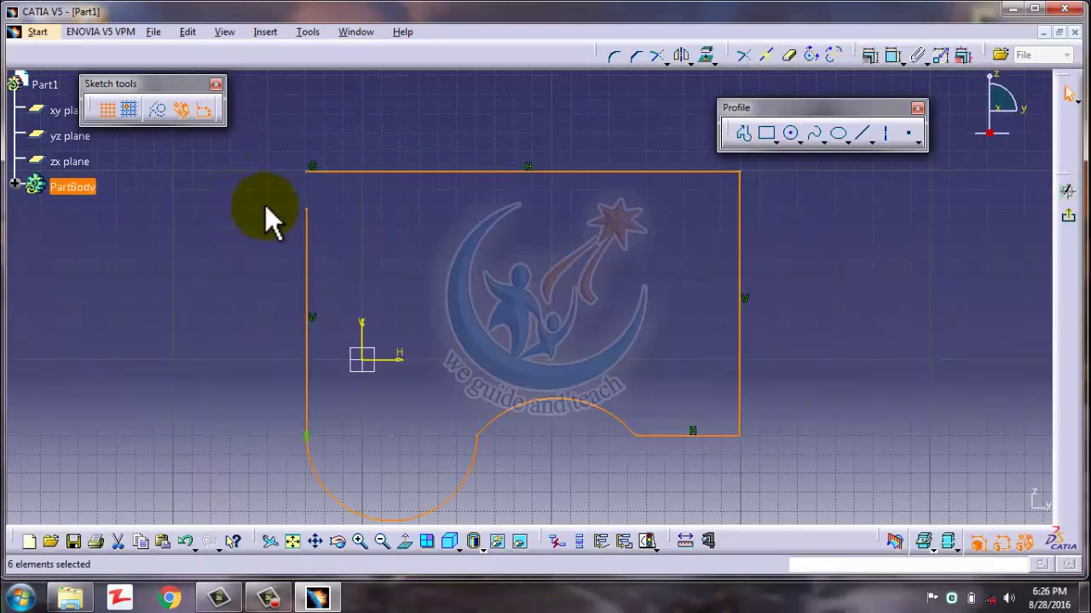
left_click(397, 260)
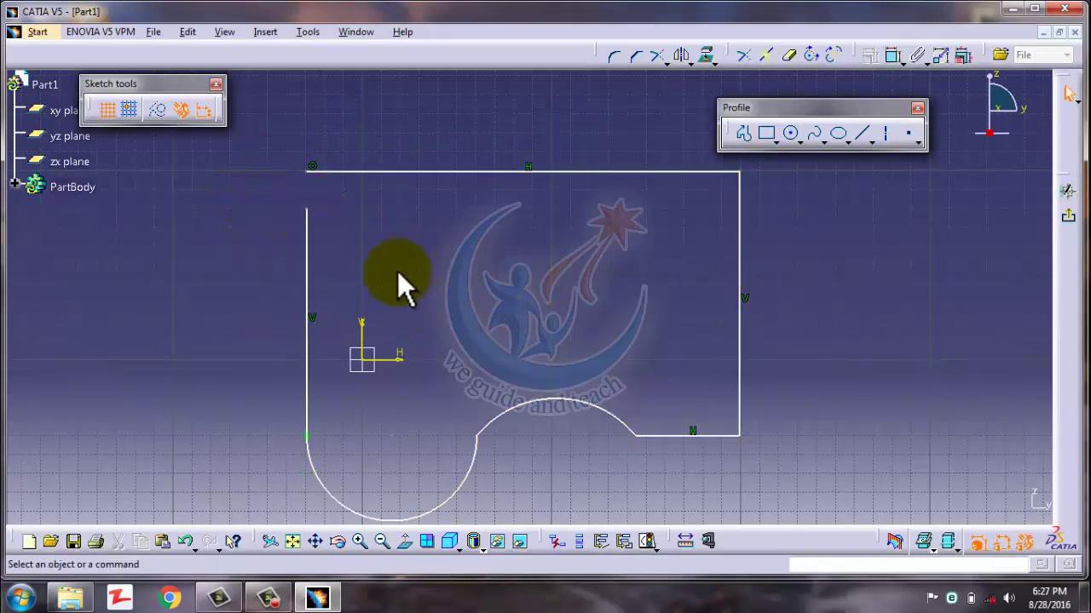
Stretch the upper endpoint of the left vertical line up to the end of the top horizontal line
mouse_move(397, 280)
middle_mouse_down()
mouse_move(423, 227)
mouse_move(447, 290)
mouse_move(404, 301)
middle_mouse_up()
left_click(424, 243)
left_click_drag(362, 222, 384, 256)
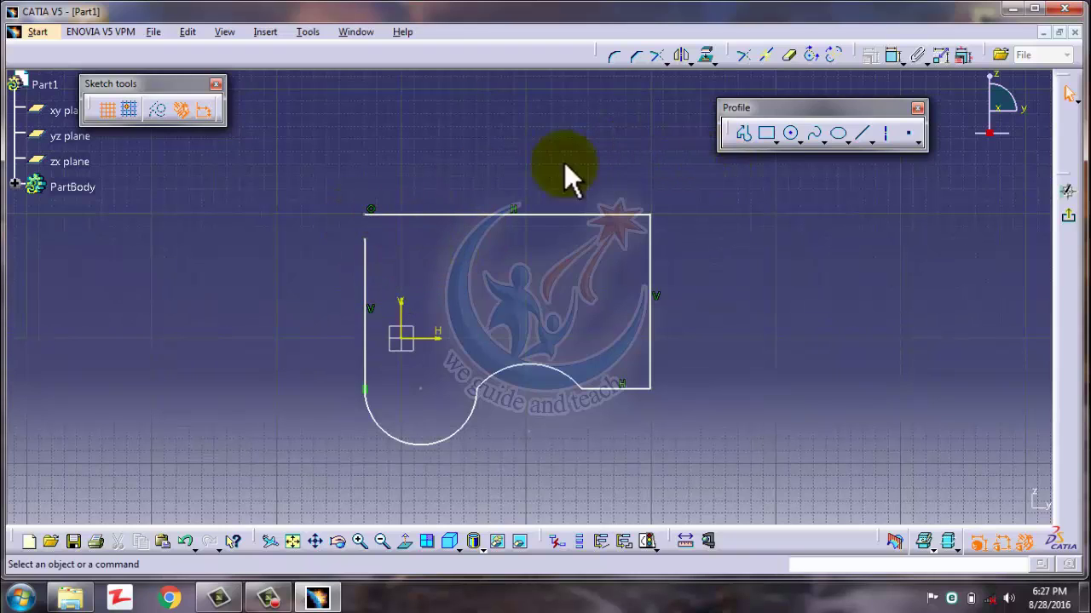
left_click(365, 231)
mouse_move(364, 232)
left_mouse_down()
mouse_move(388, 228)
mouse_move(365, 226)
mouse_move(364, 214)
left_mouse_up()
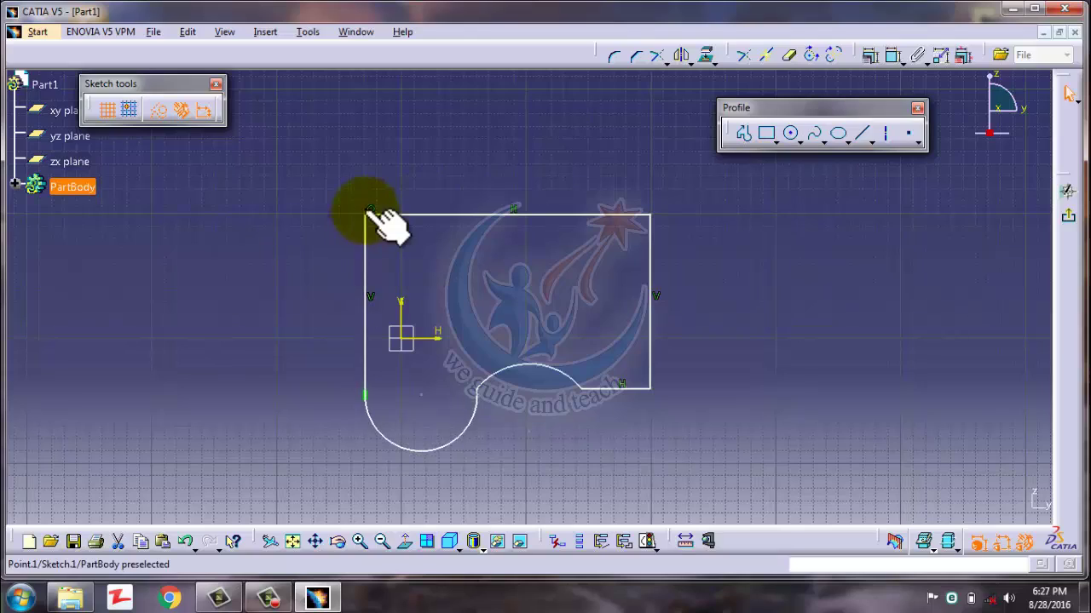
left_click(418, 201)
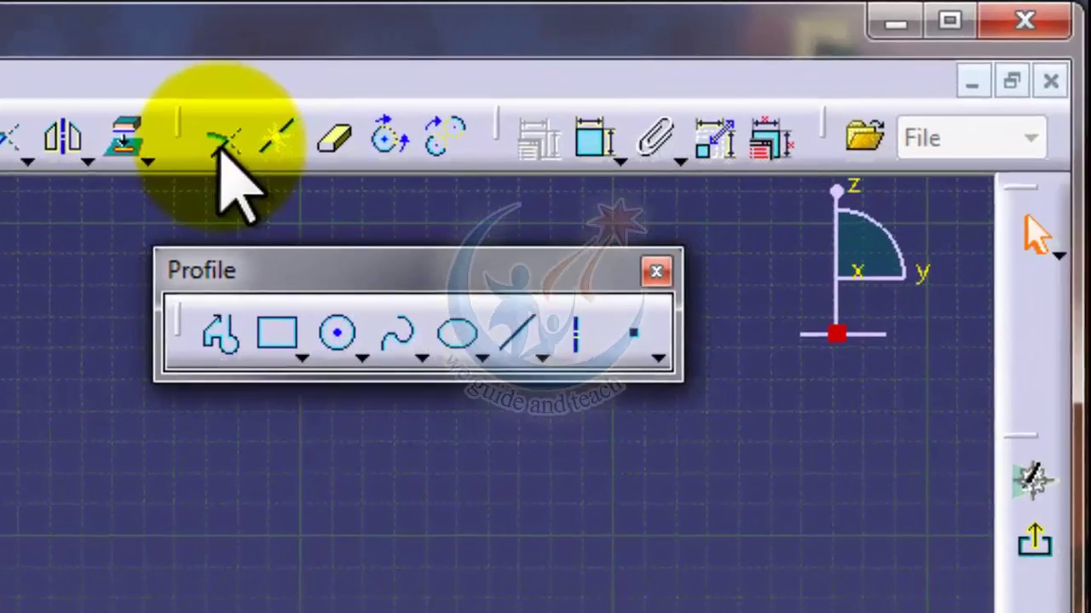
Trim the top horizontal line and the left vertical line to each other at their shared corner
left_click(743, 56)
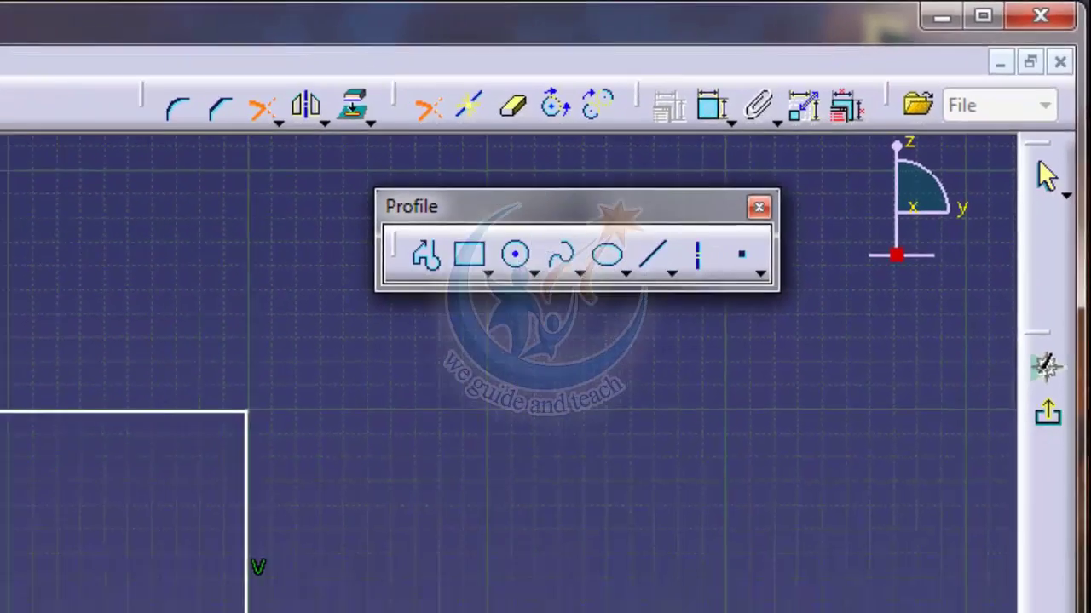
left_click(375, 215)
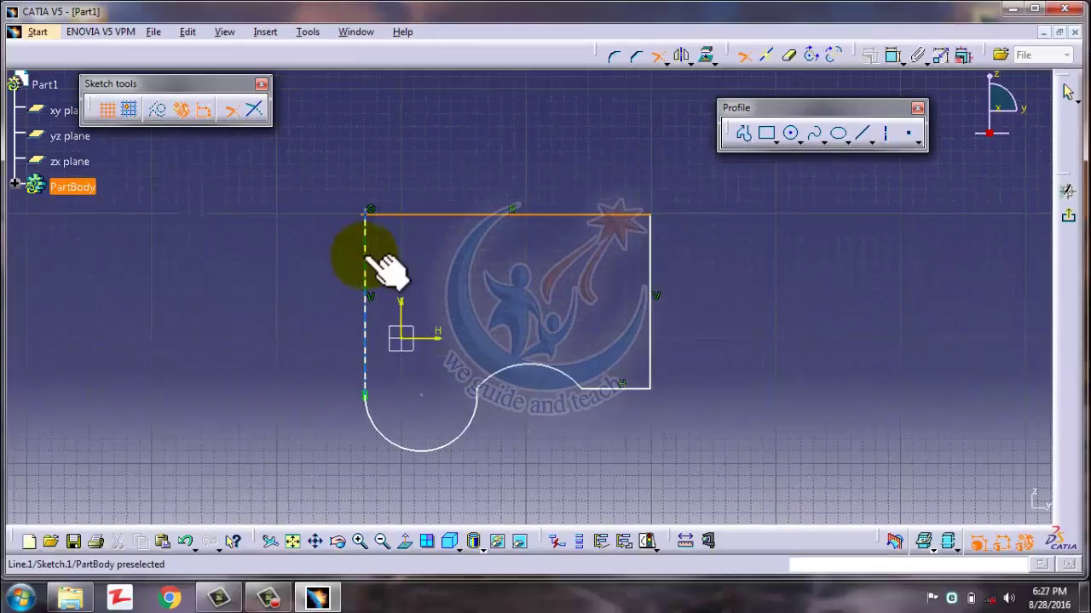
left_click(369, 257)
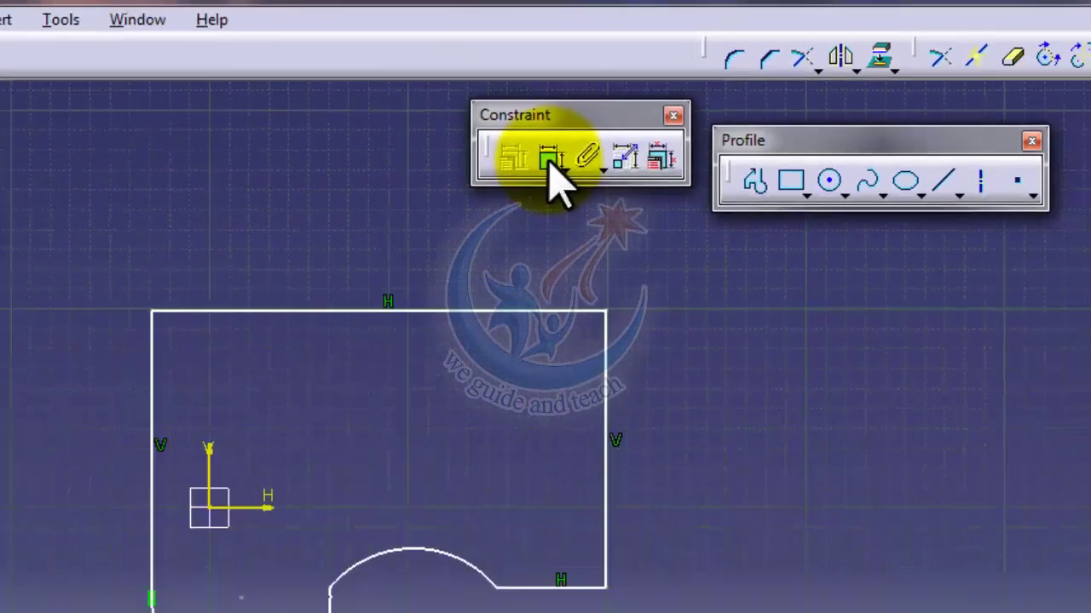
Constrain the left vertical line's distance from the V axis to 25 mm
left_click(552, 161)
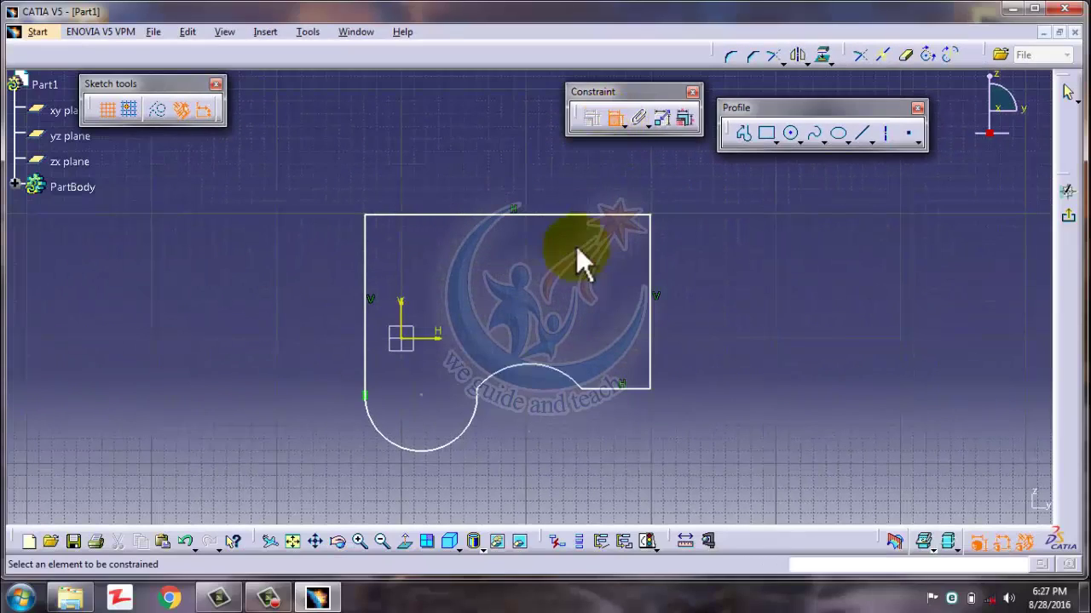
left_click(367, 345)
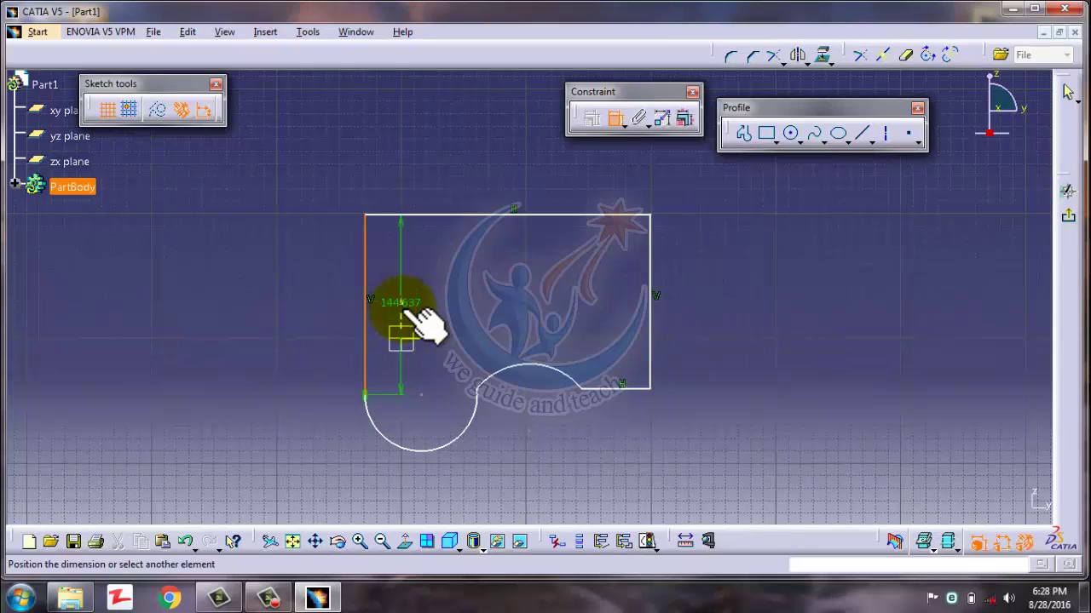
left_click(401, 309)
left_click(298, 312)
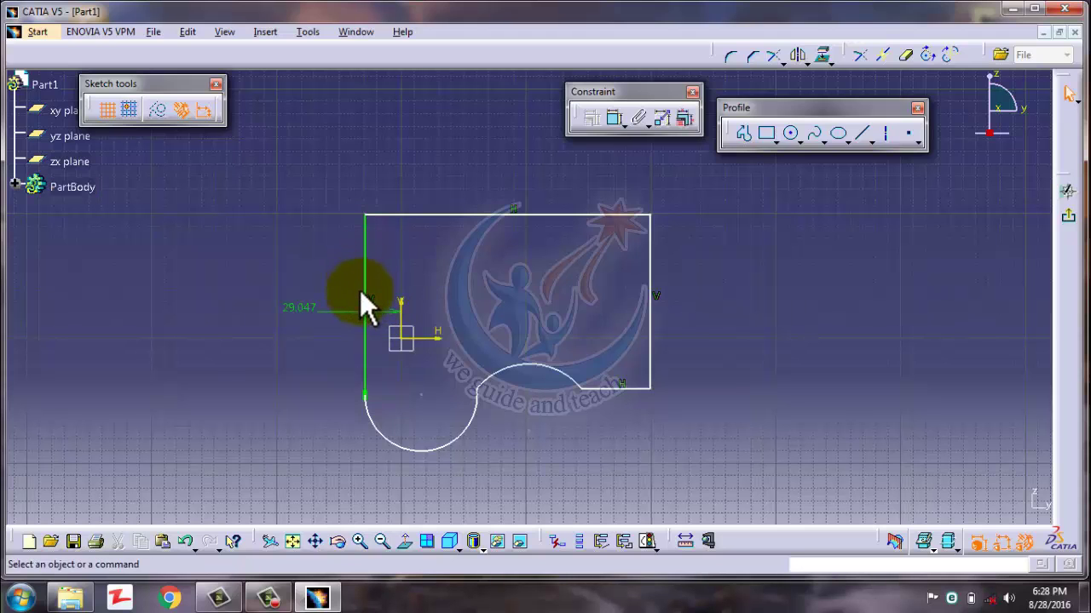
double_click(300, 310)
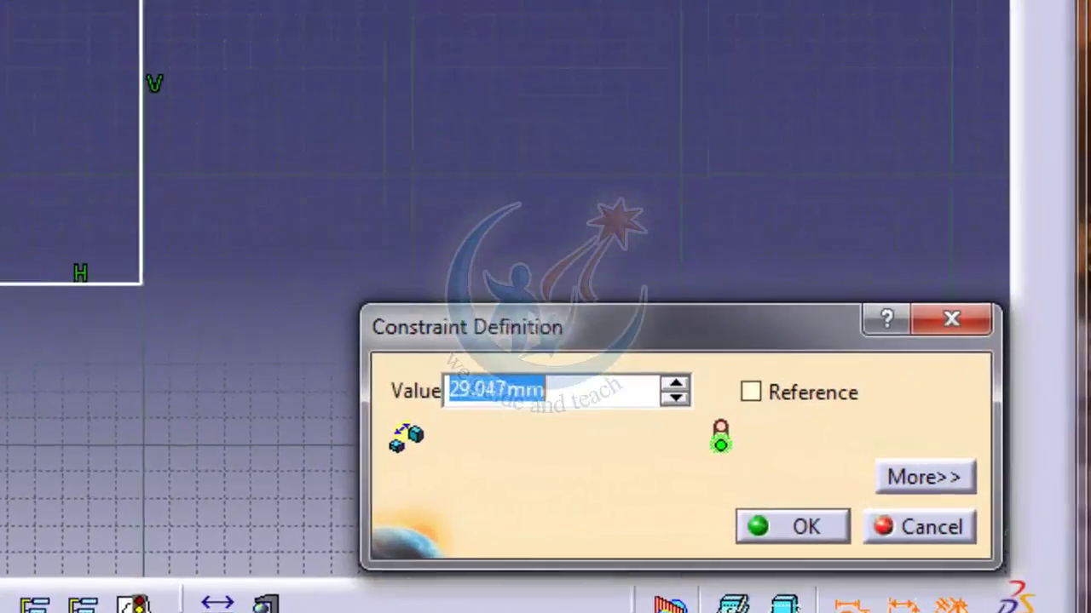
type("25")
key("Return")
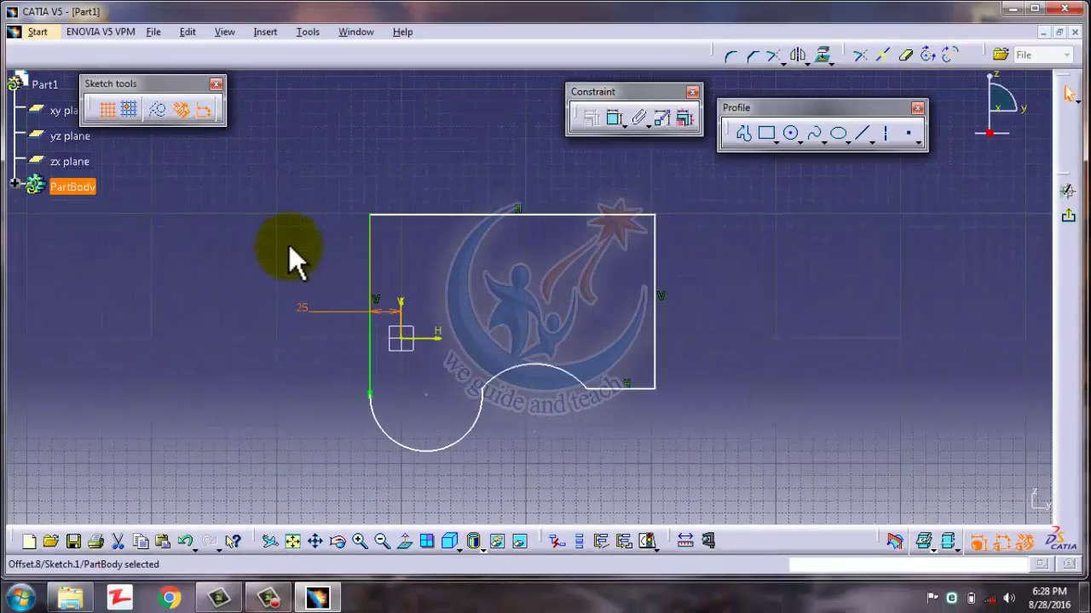
Constrain the right vertical line's distance from the V axis to 200 mm
left_click(615, 118)
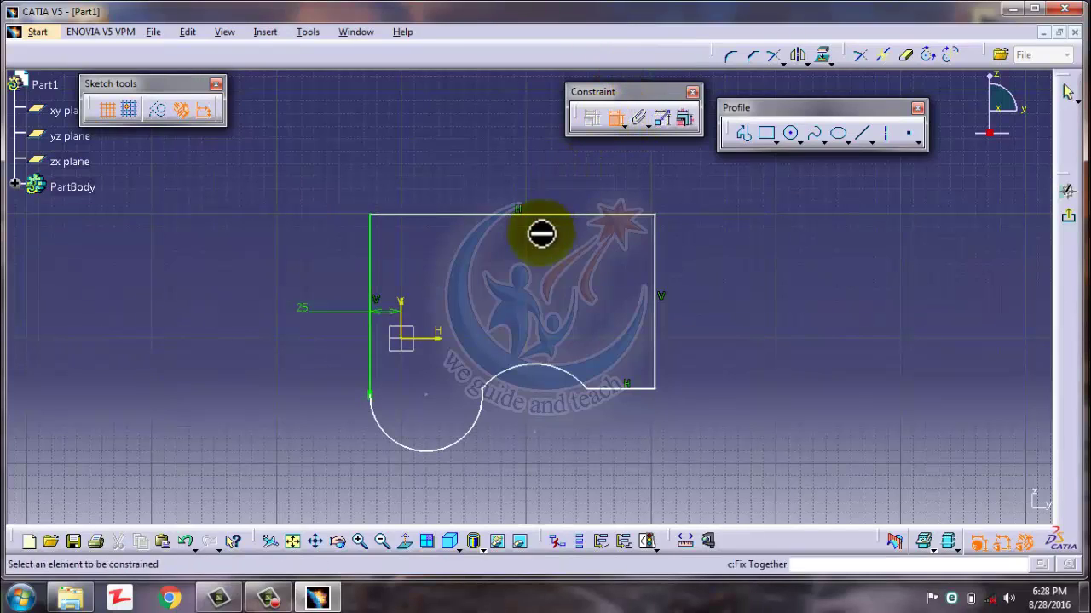
left_click(654, 294)
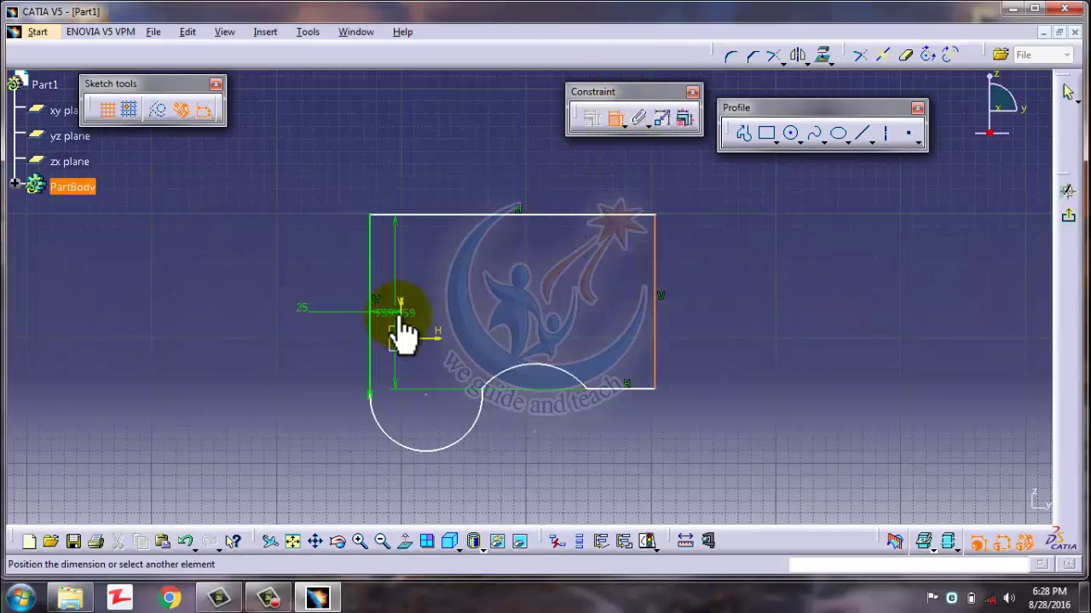
left_click(540, 302)
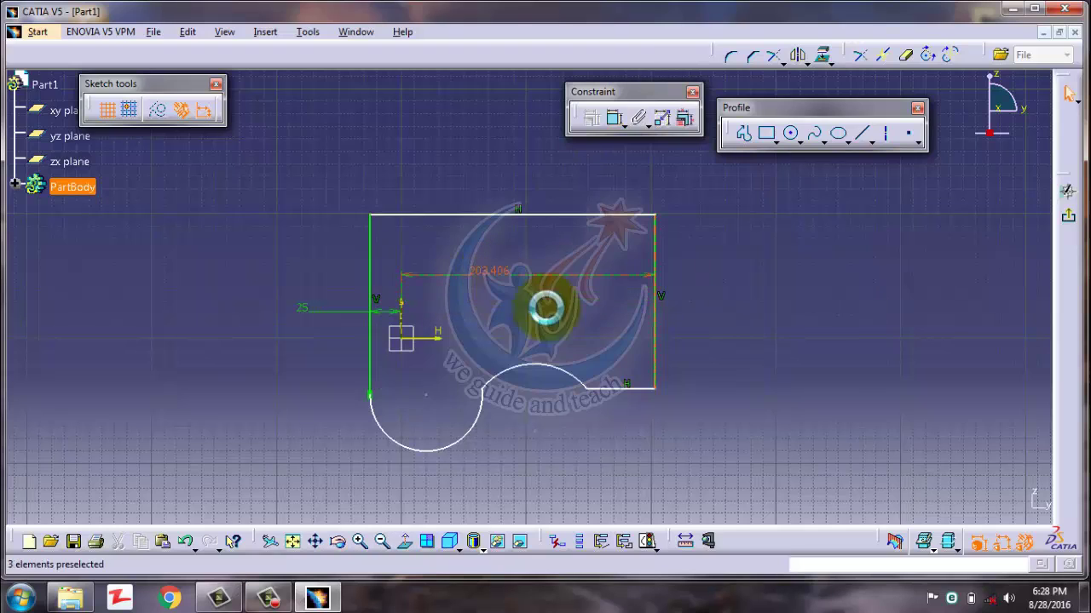
double_click(494, 268)
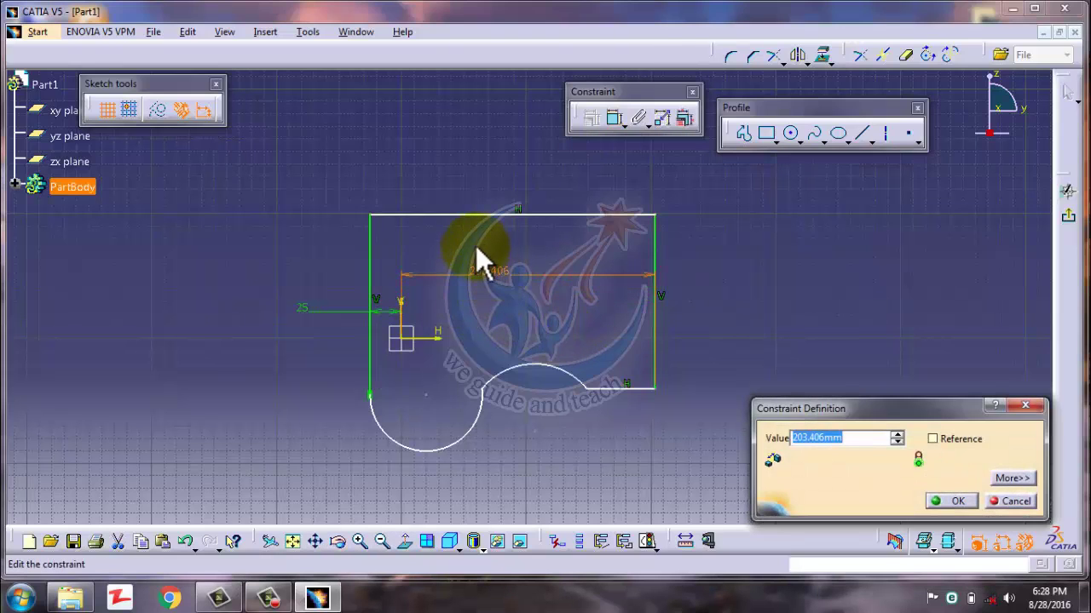
type("200")
key("Return")
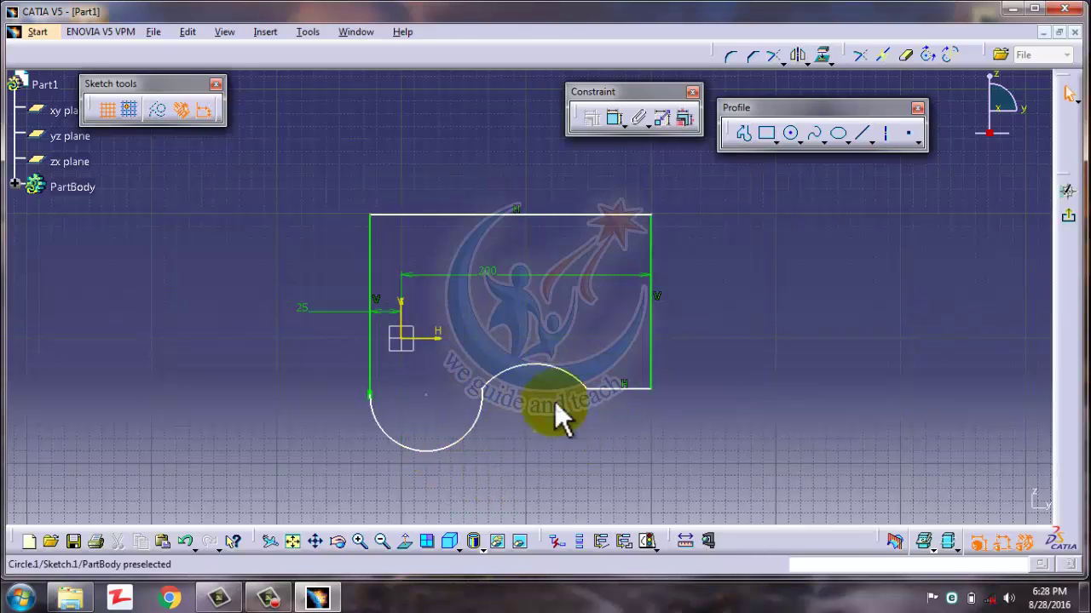
Reshape the lower tangent arc freehand to a smaller radius, moving its junction with the upper arc closer to the left line
left_click_drag(475, 377, 455, 438)
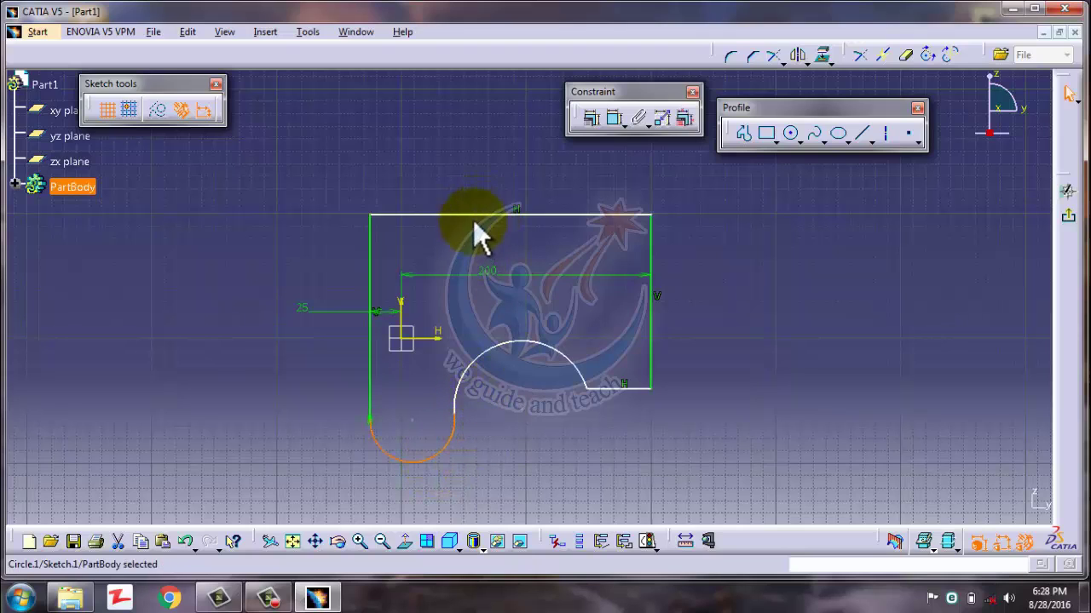
left_click(426, 170)
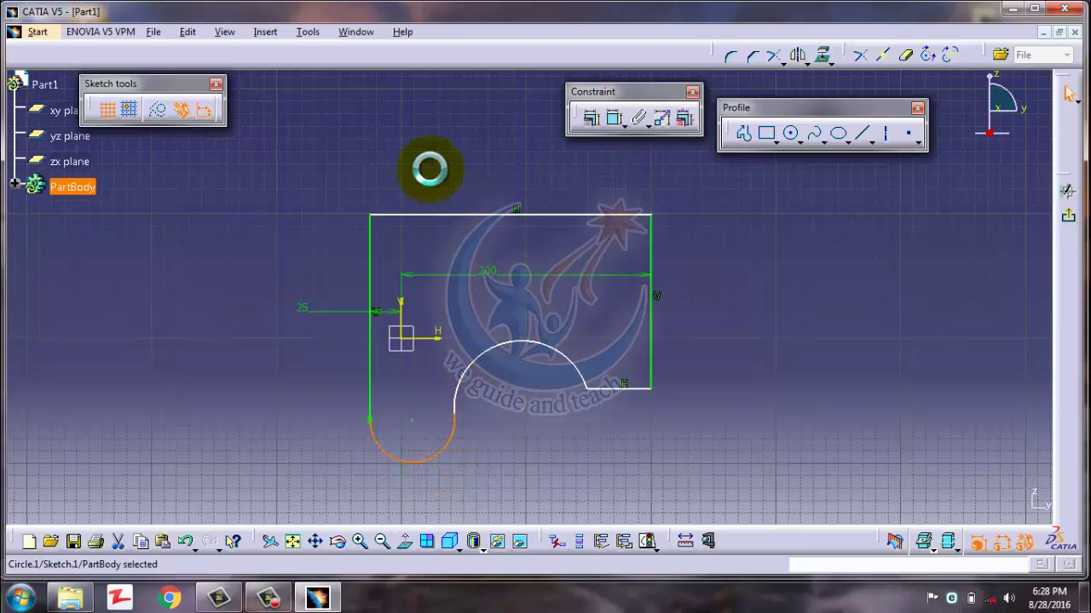
Dimension the distance between the H axis and the top horizontal line, placing the value above the profile
left_click(615, 119)
left_click(433, 341)
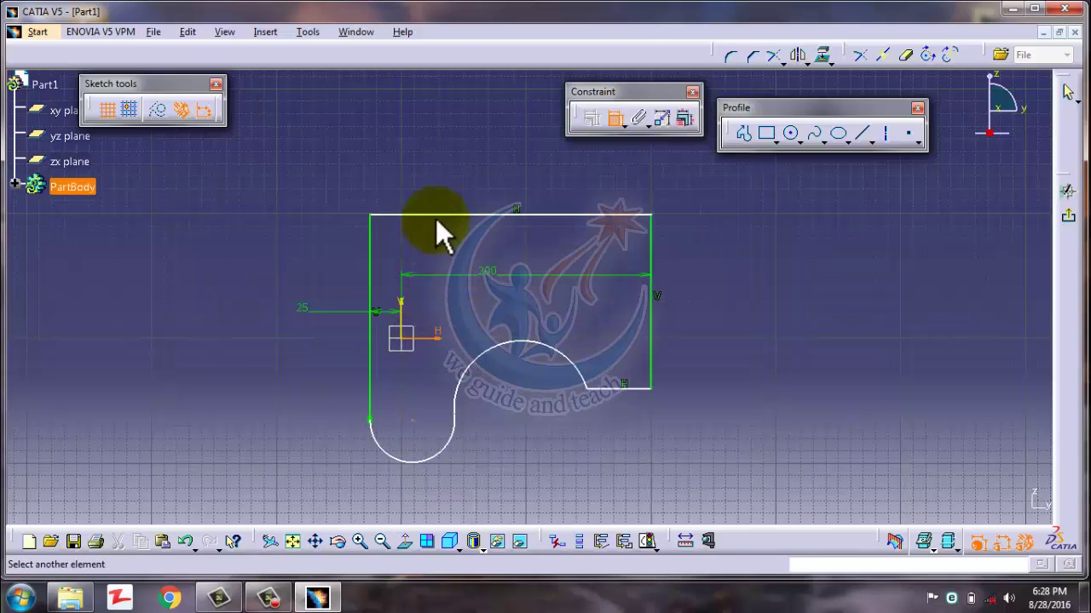
left_click(449, 215)
left_click(396, 160)
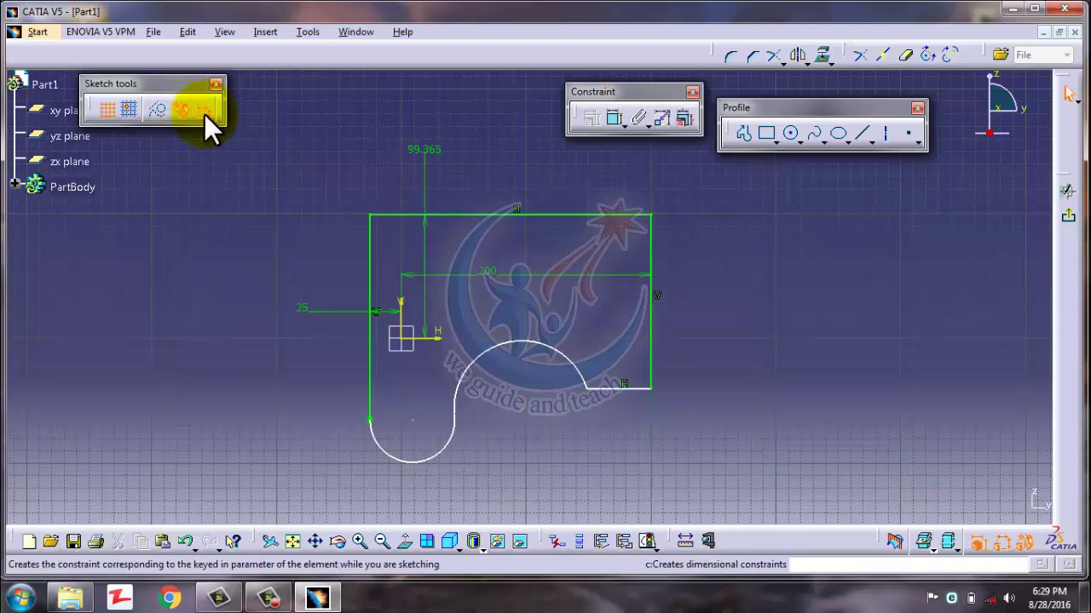
Examine the horizontal and vertical constraints already applied to the profile's straight lines
left_click(517, 213)
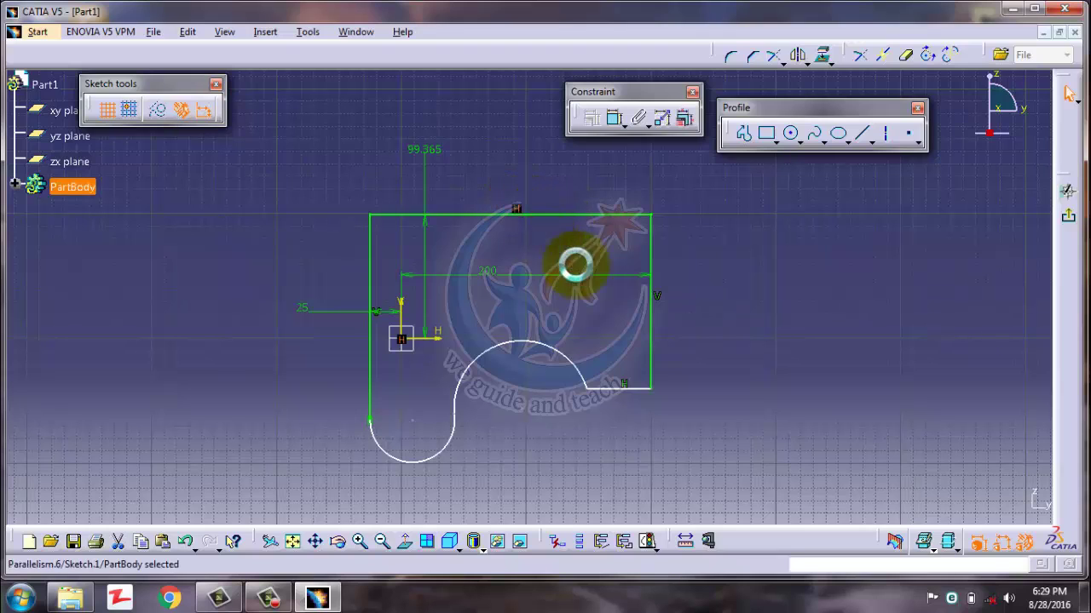
left_click(657, 296)
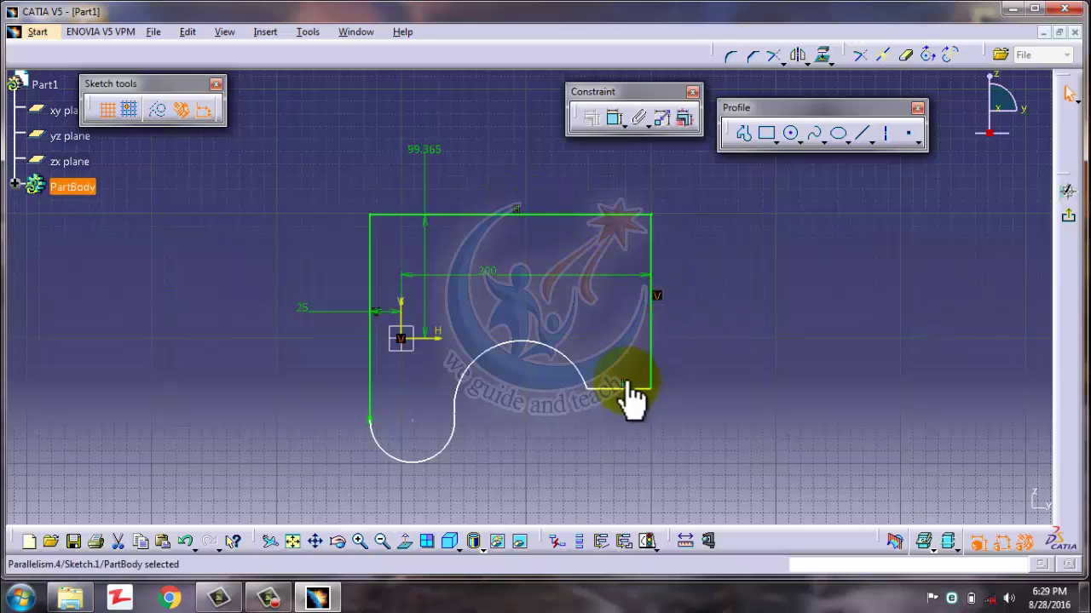
left_click(394, 312)
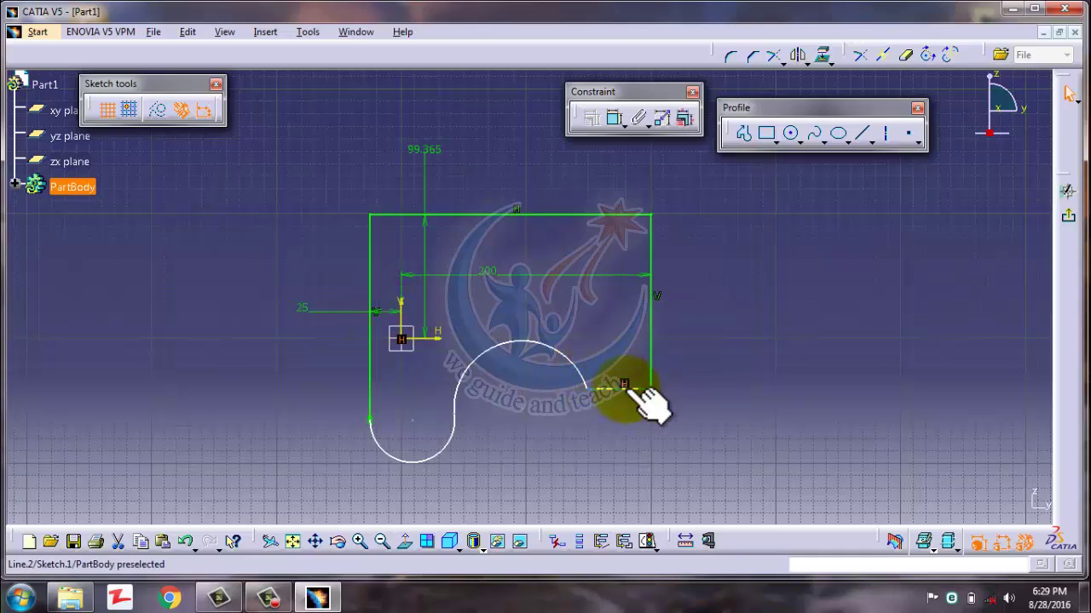
Dimension the distance between the H axis and the short lower horizontal line, placing the value to the right of the profile
left_click(614, 117)
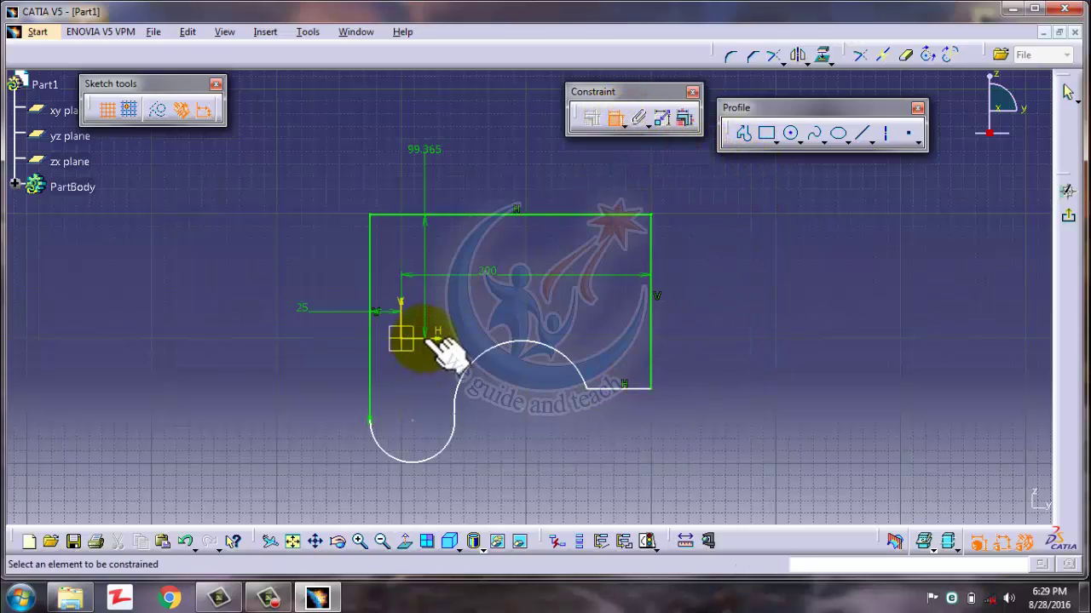
left_click(426, 340)
left_click(637, 388)
left_click(736, 377)
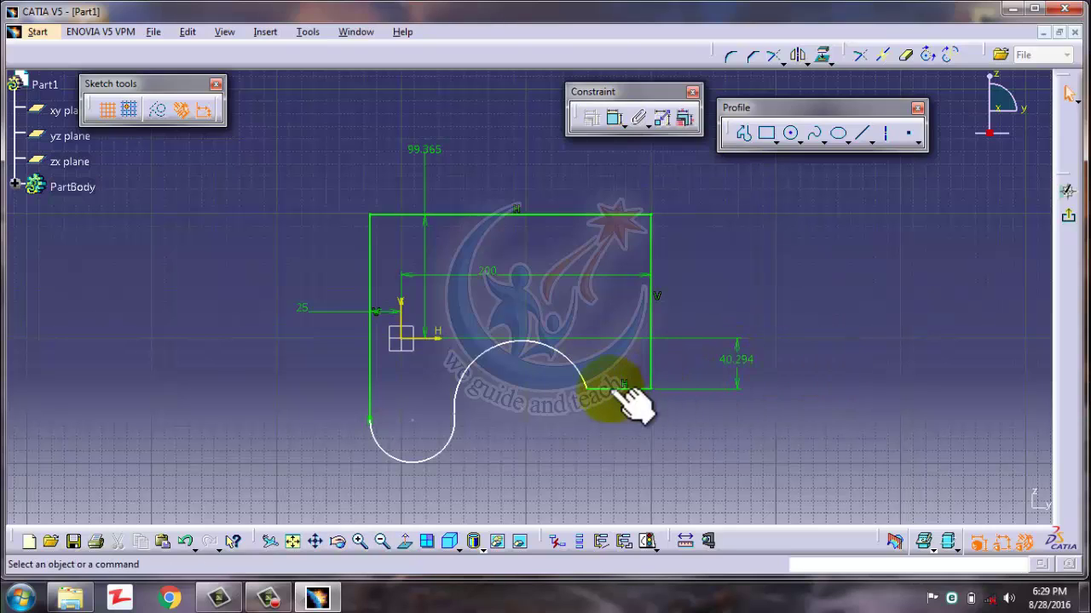
Dimension the vertical distance between the H axis and the lower tangent arc's centre point, placing the value to the left of the profile
left_click(434, 448)
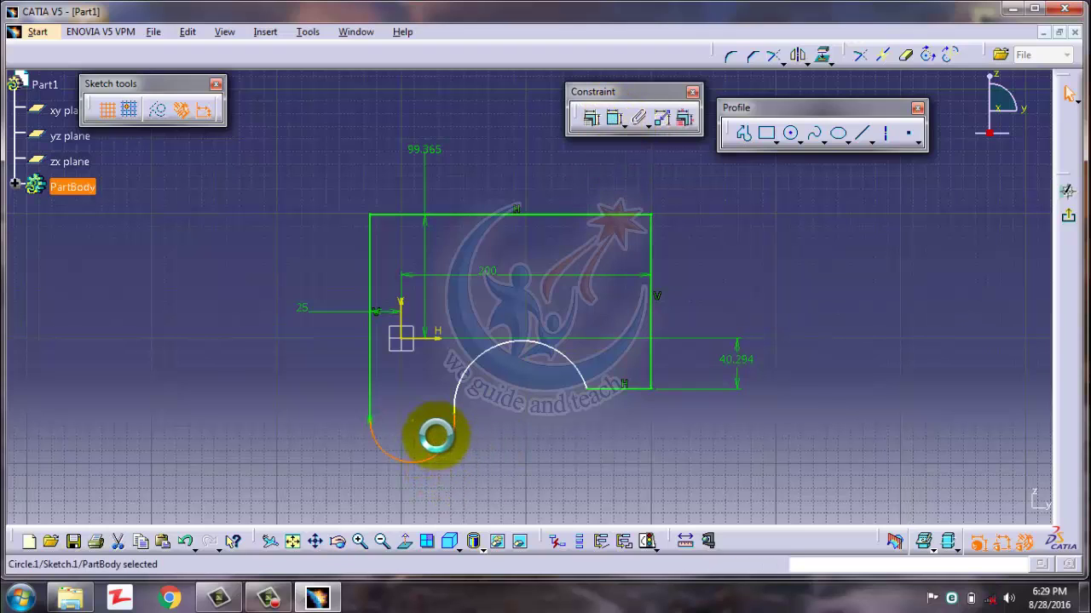
left_click(467, 376)
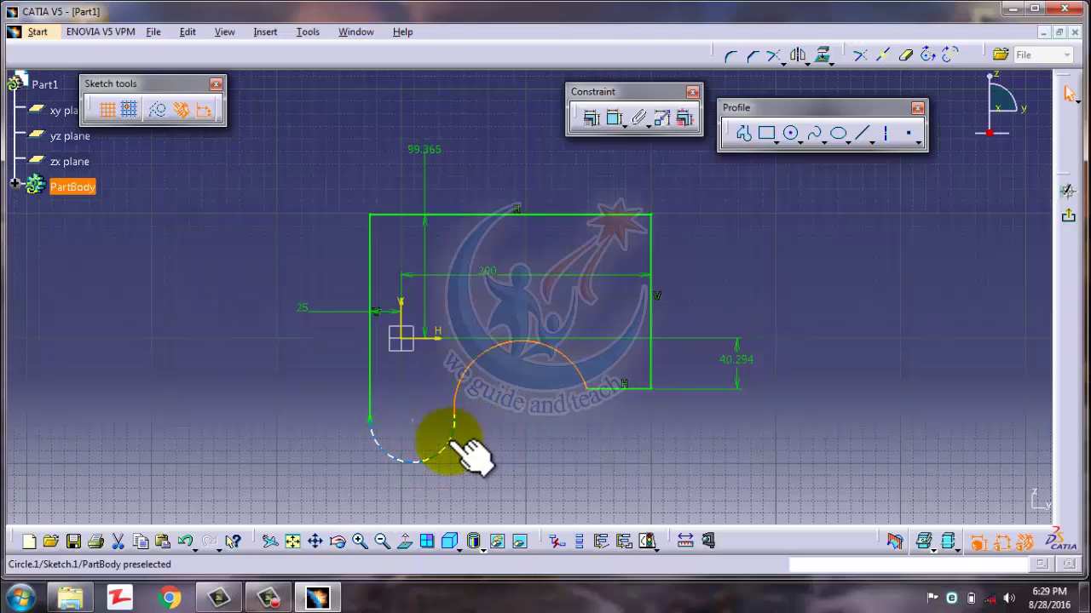
left_click(414, 431)
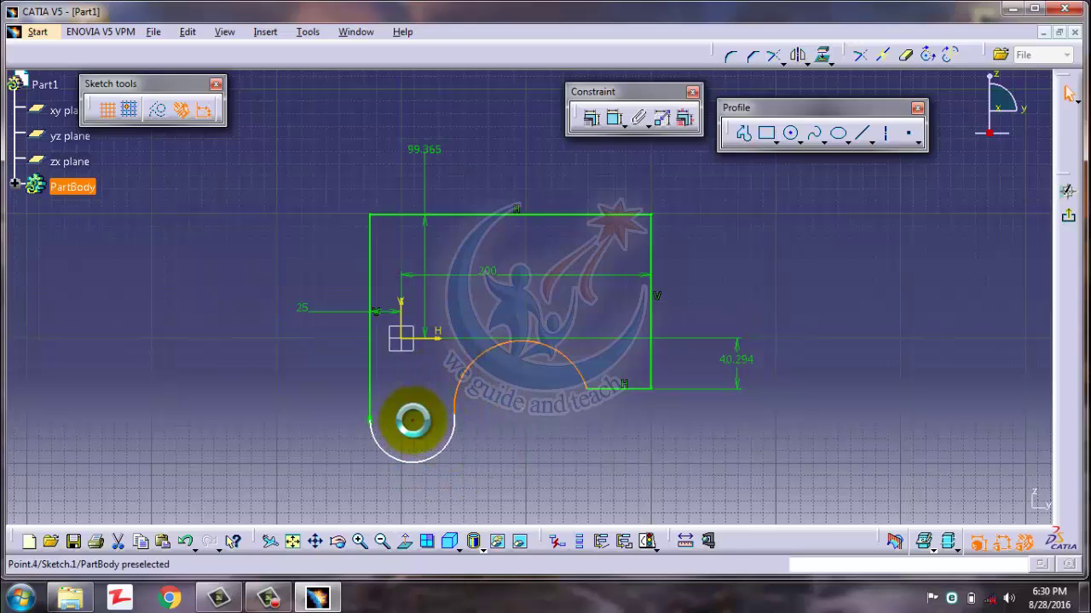
left_click(613, 119)
left_click(405, 340)
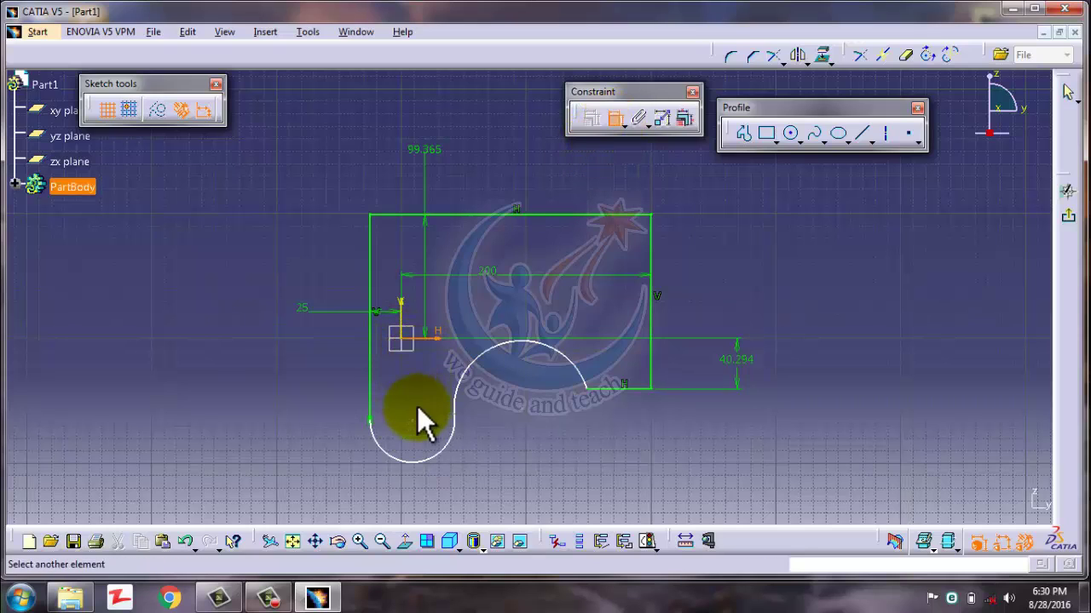
left_click(414, 418)
left_click(293, 399)
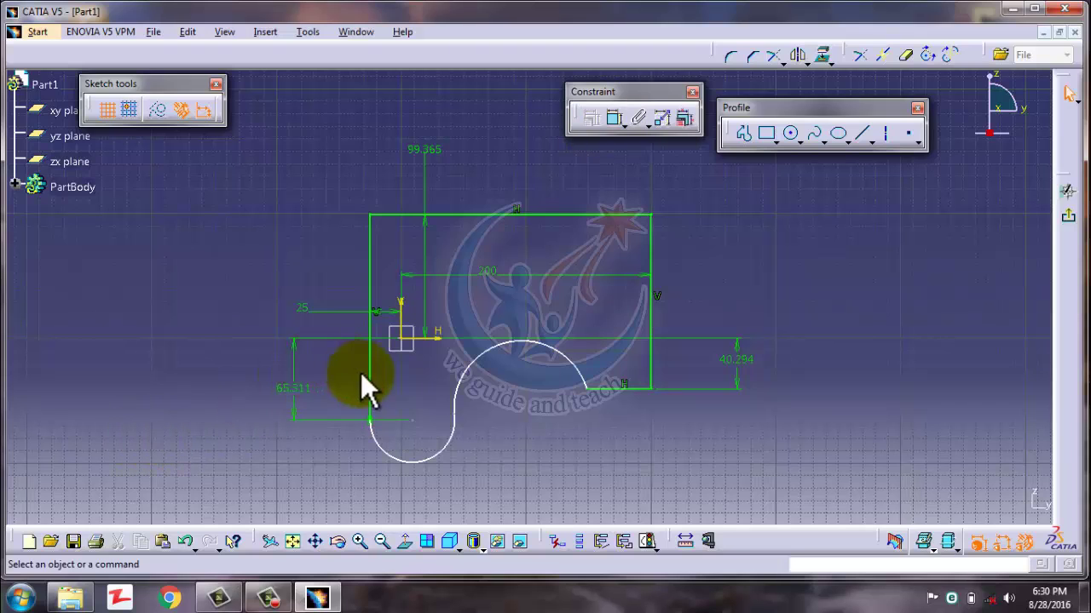
Dimension the horizontal distance between the V axis and the larger arc's centre point, placing the value below the profile
left_click(614, 122)
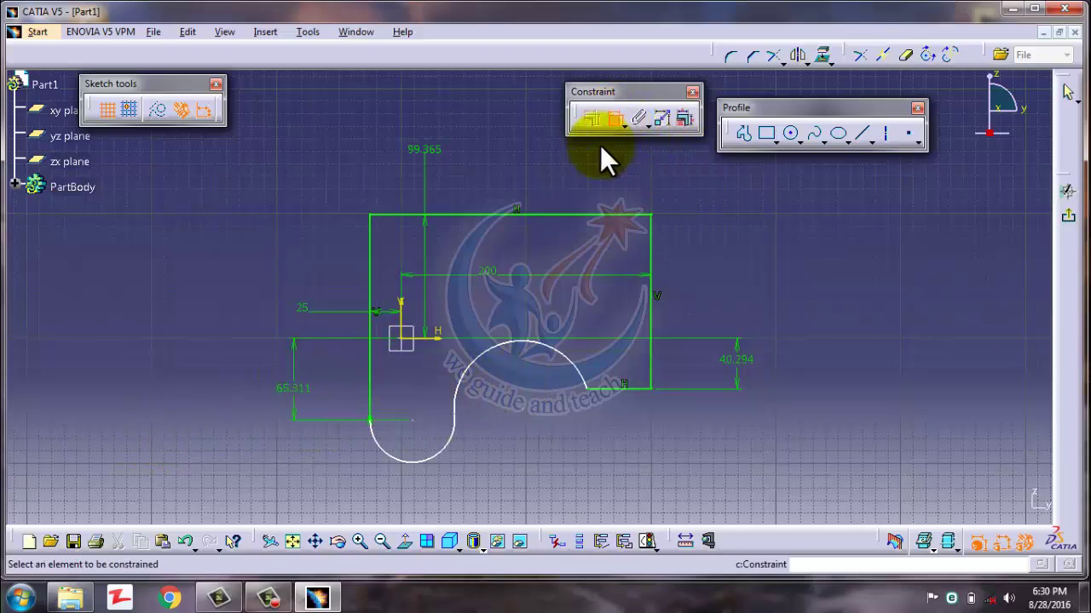
left_click(424, 348)
left_click(523, 412)
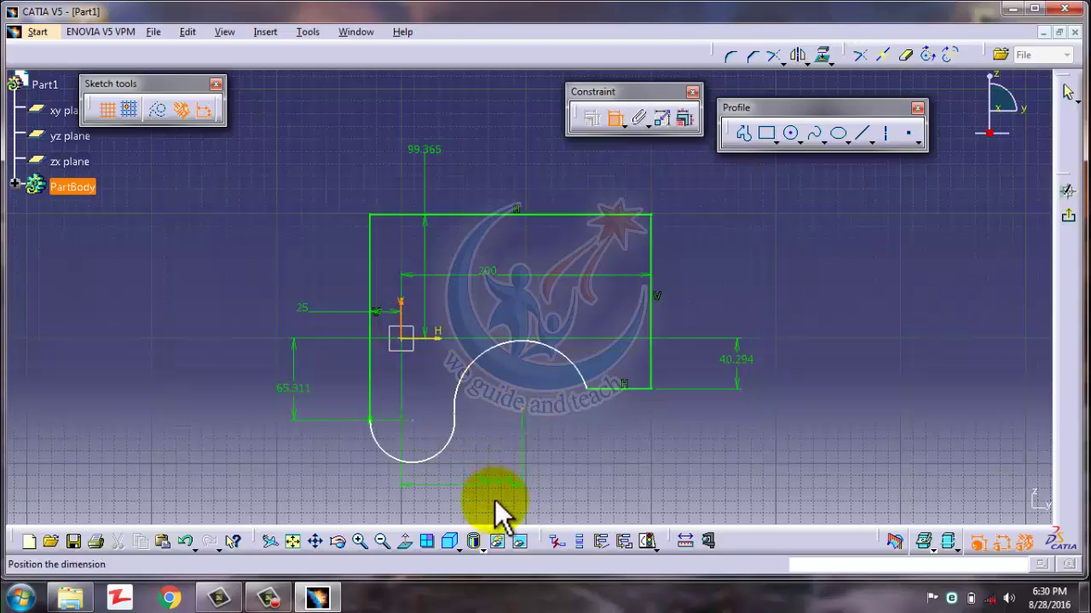
left_click(493, 512)
Dimension the radius of the lower tangent arc, placing the value below and to the left of the profile
mouse_move(511, 358)
middle_mouse_down()
mouse_move(519, 275)
mouse_move(559, 406)
middle_mouse_up()
left_click(612, 118)
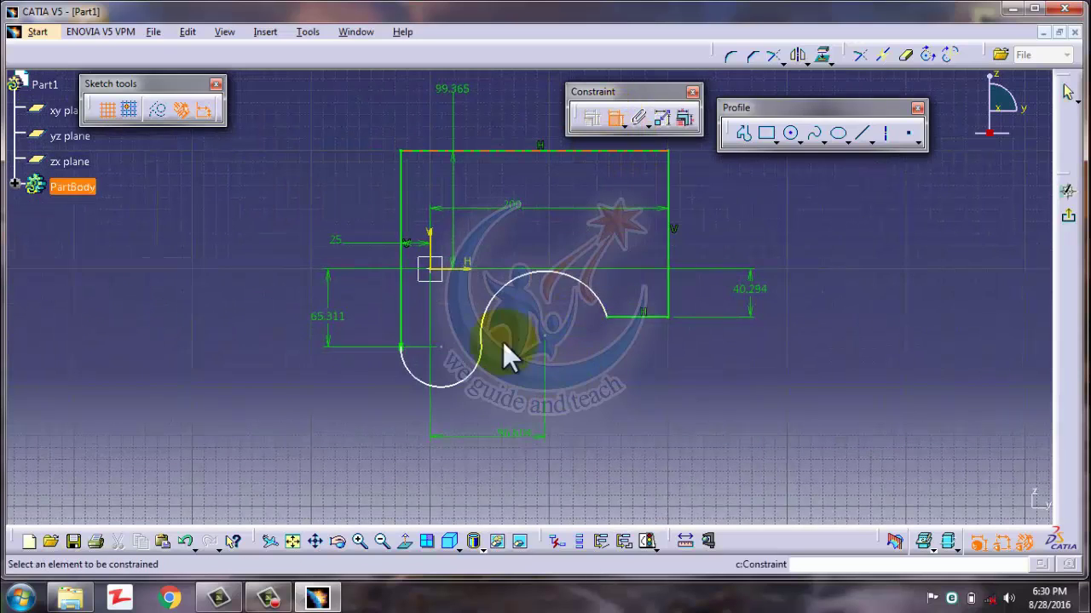
left_click(475, 381)
left_click(292, 477)
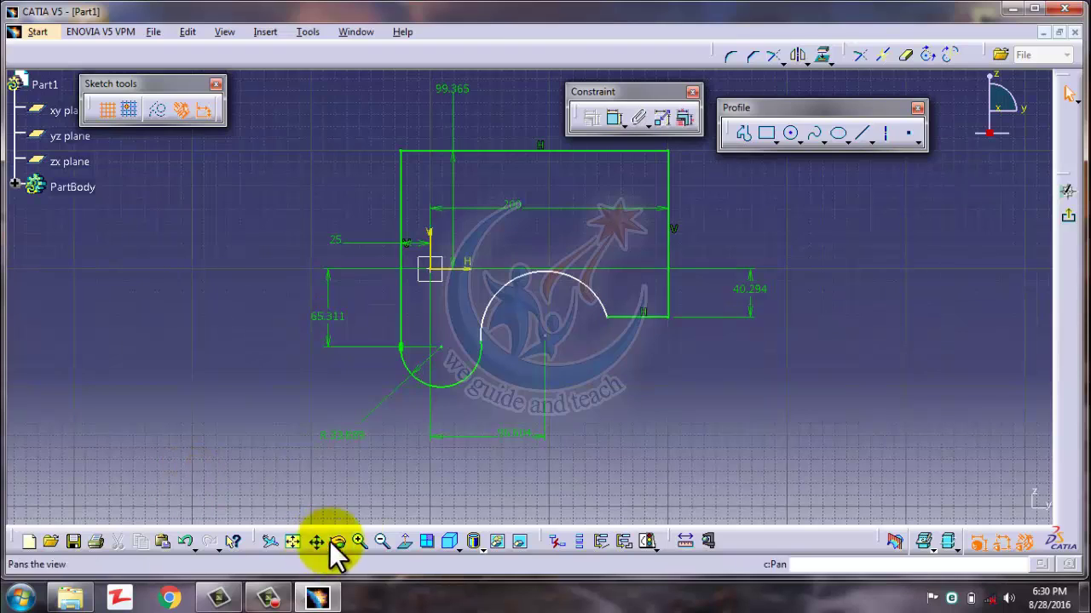
Dimension the radius of the larger arc, placing the value outside the profile's right vertical line
left_click(614, 122)
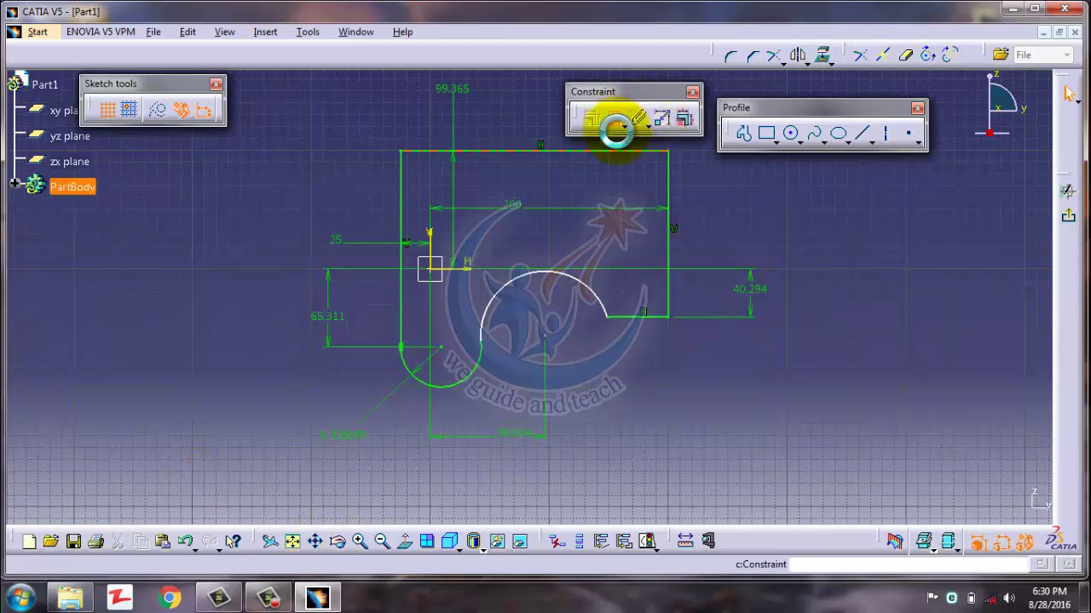
left_click(589, 299)
left_click(719, 226)
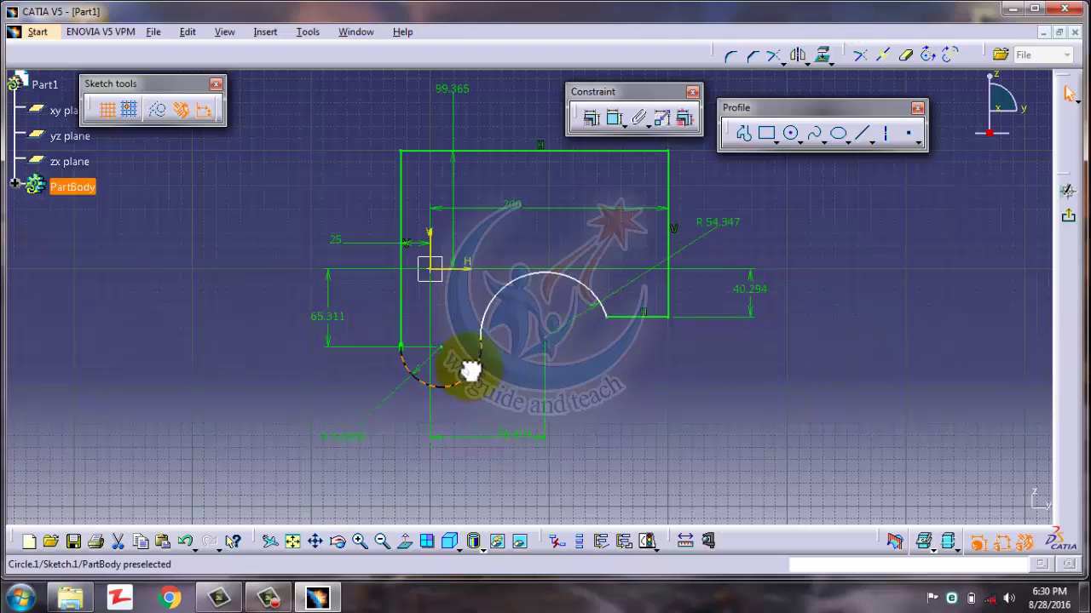
Test whether the lower arc and the larger arc can still be moved in the sketch
left_click(466, 375)
left_click(520, 349)
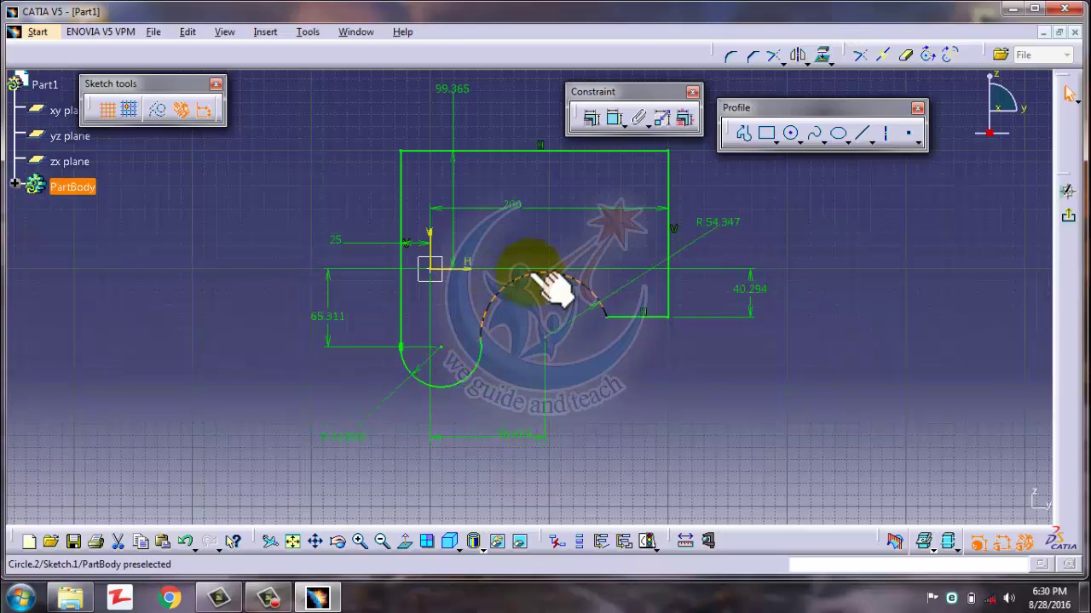
left_click_drag(534, 281, 551, 320)
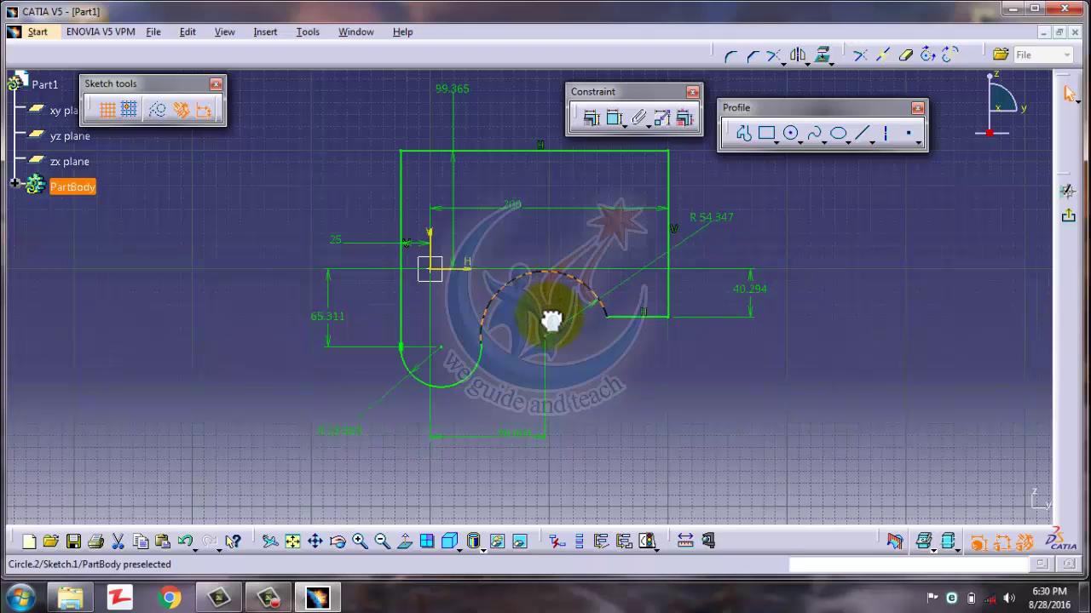
left_click(464, 386)
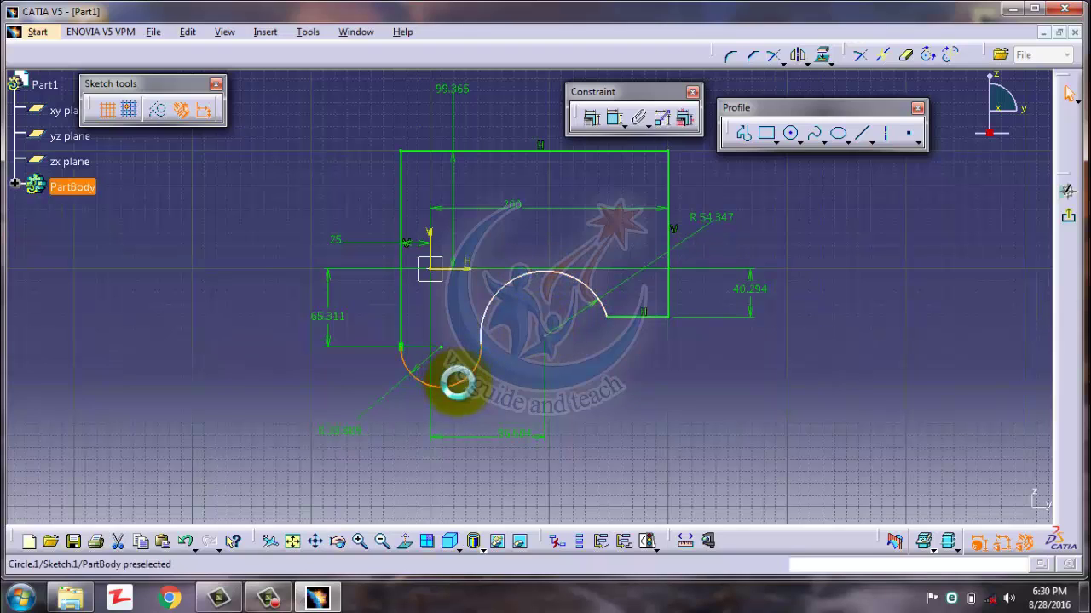
left_click_drag(459, 389, 460, 357)
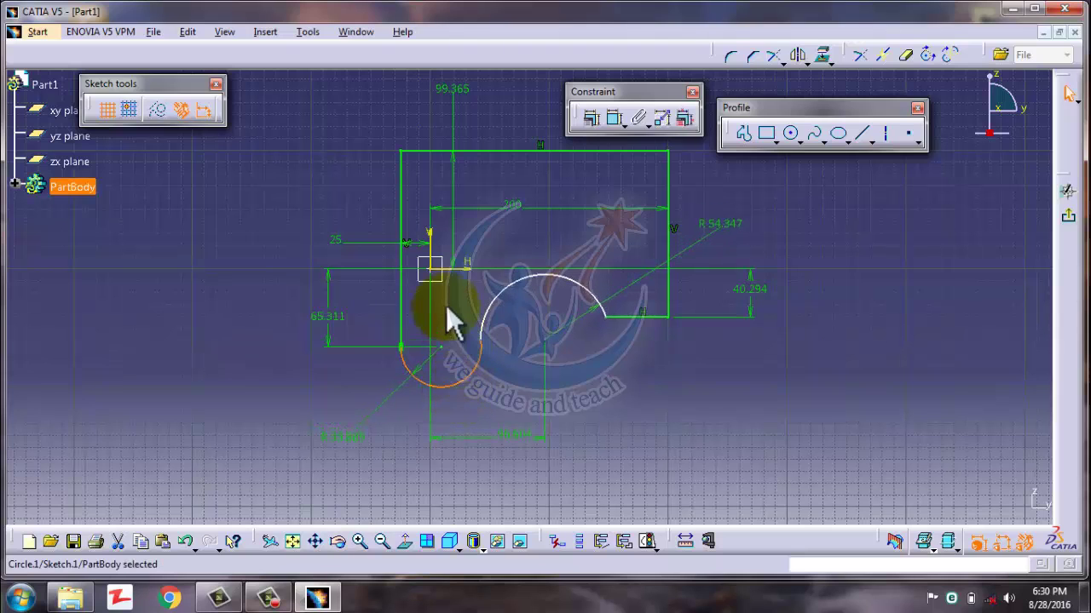
left_click(463, 292)
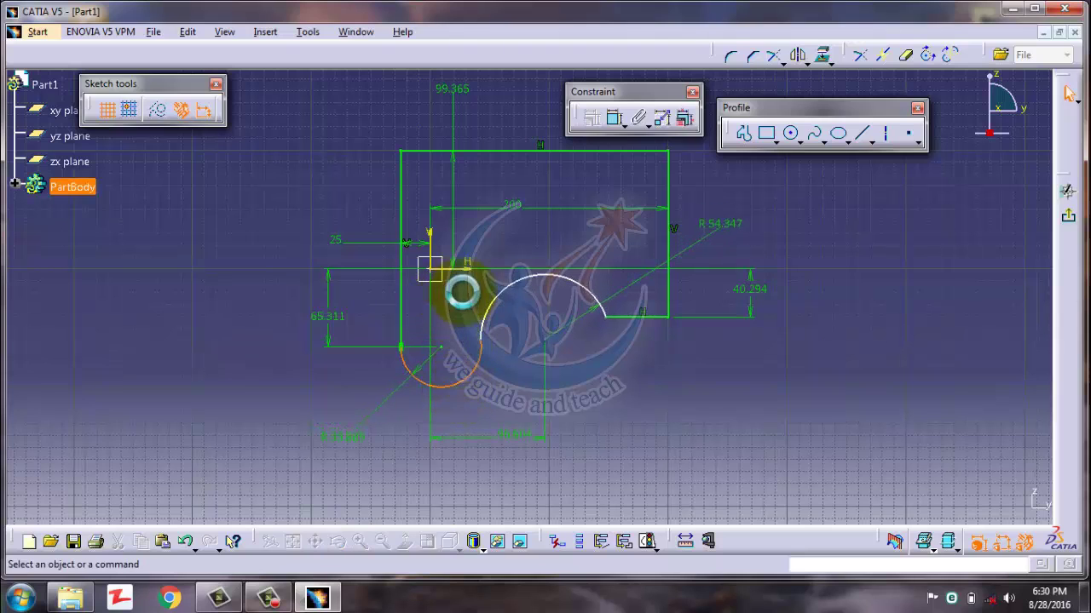
Dimension the vertical distance between the H axis and the larger arc's centre point, placing the value to the right of the profile
left_click(614, 119)
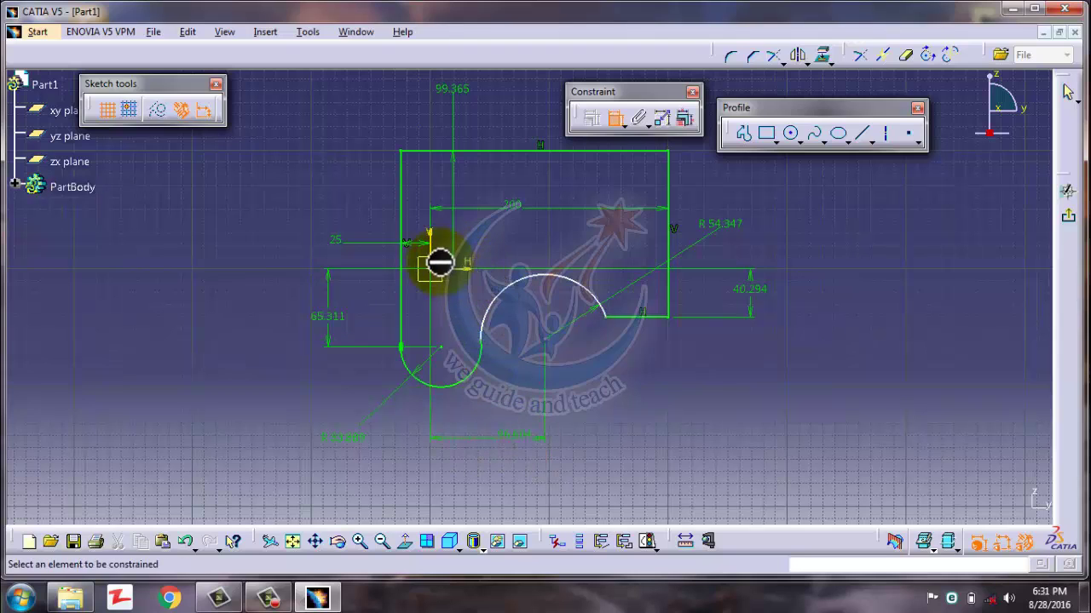
left_click(458, 269)
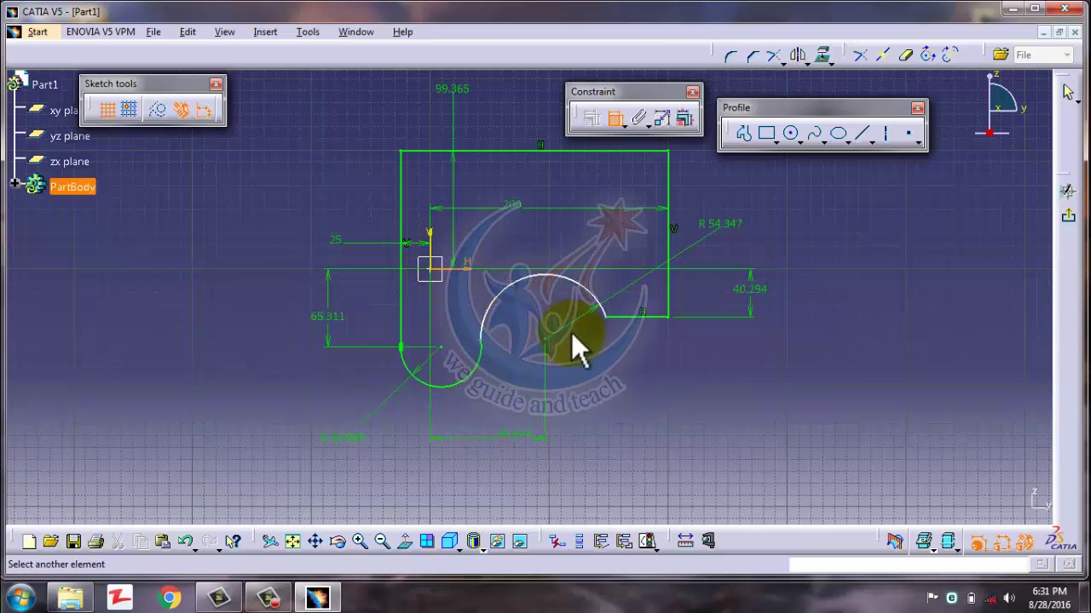
left_click(550, 339)
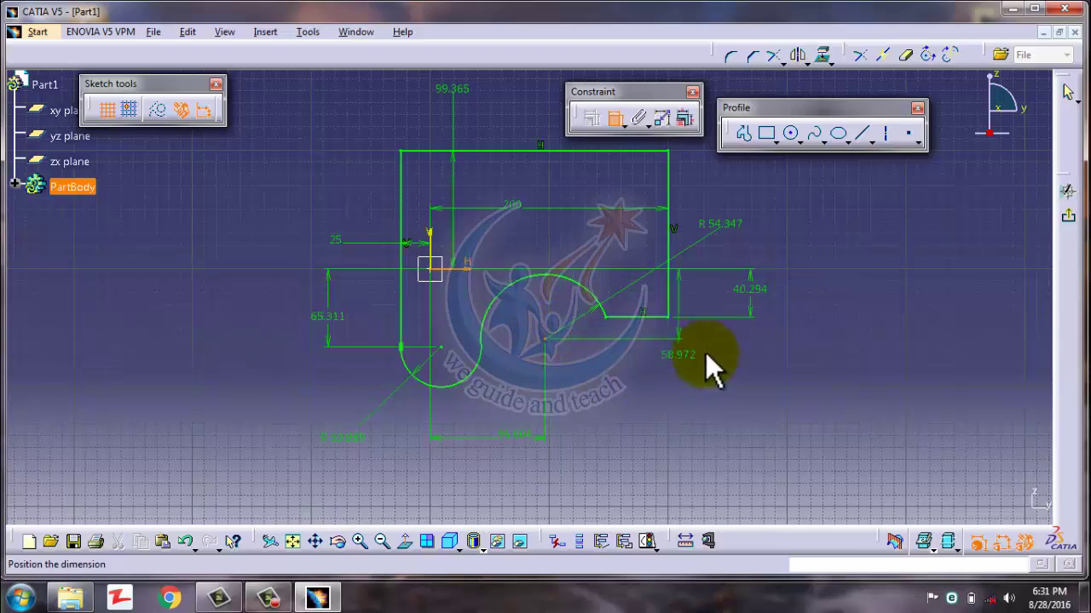
left_click(701, 358)
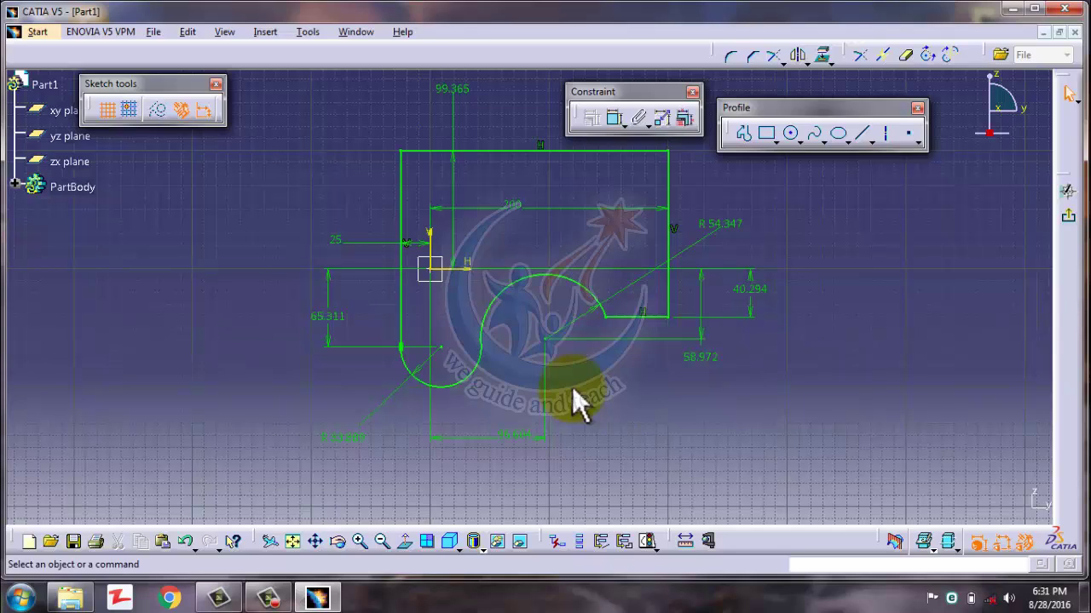
Examine the profile's lines and arcs one by one to check that each is fully constrained
middle_click_drag(554, 357, 552, 411)
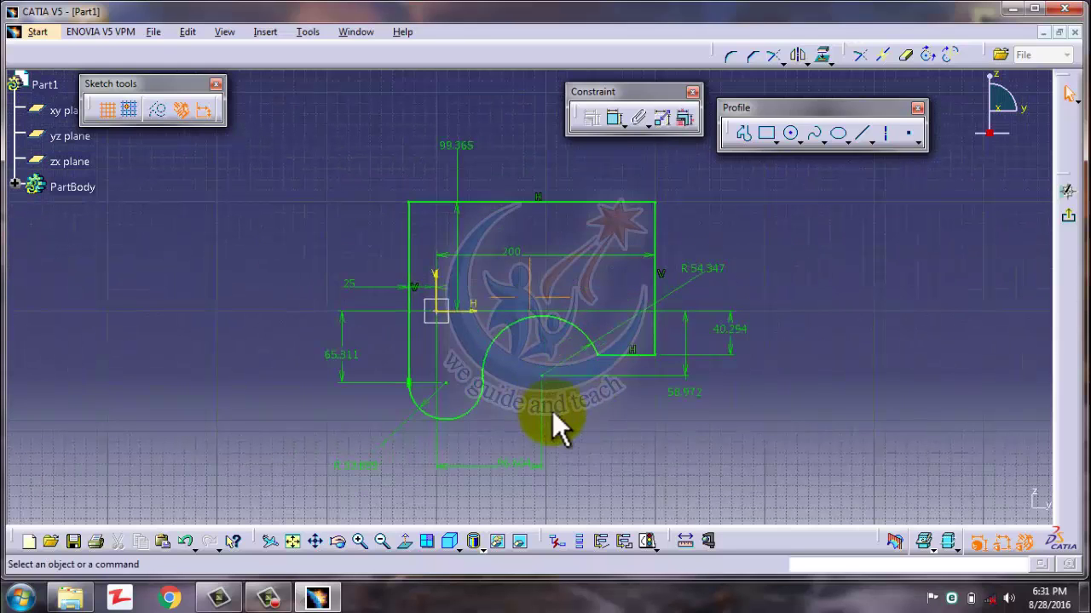
left_click(512, 324)
left_click(586, 203)
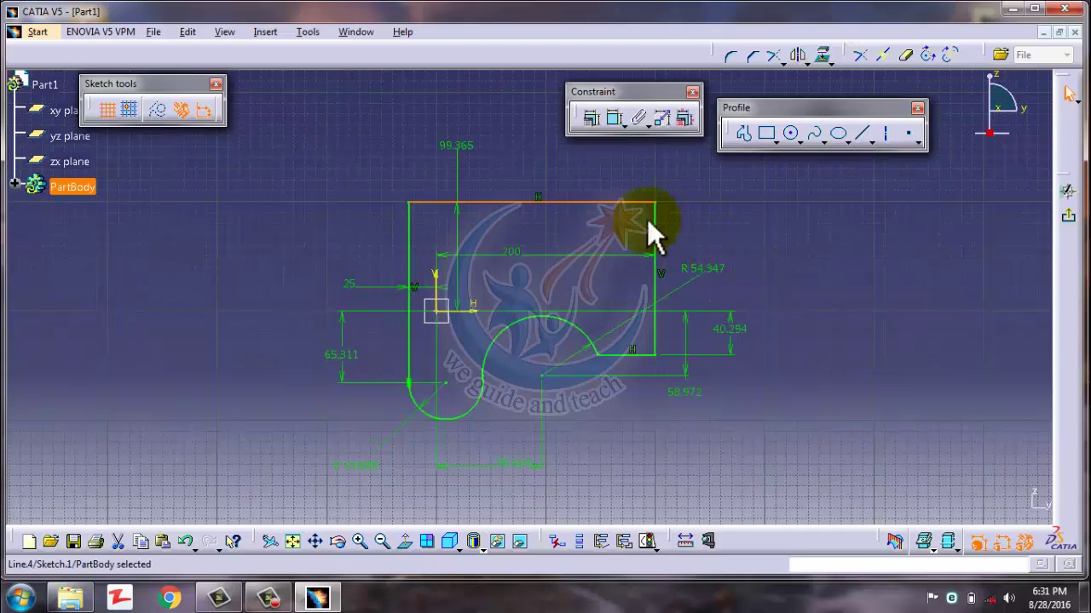
left_click(654, 224)
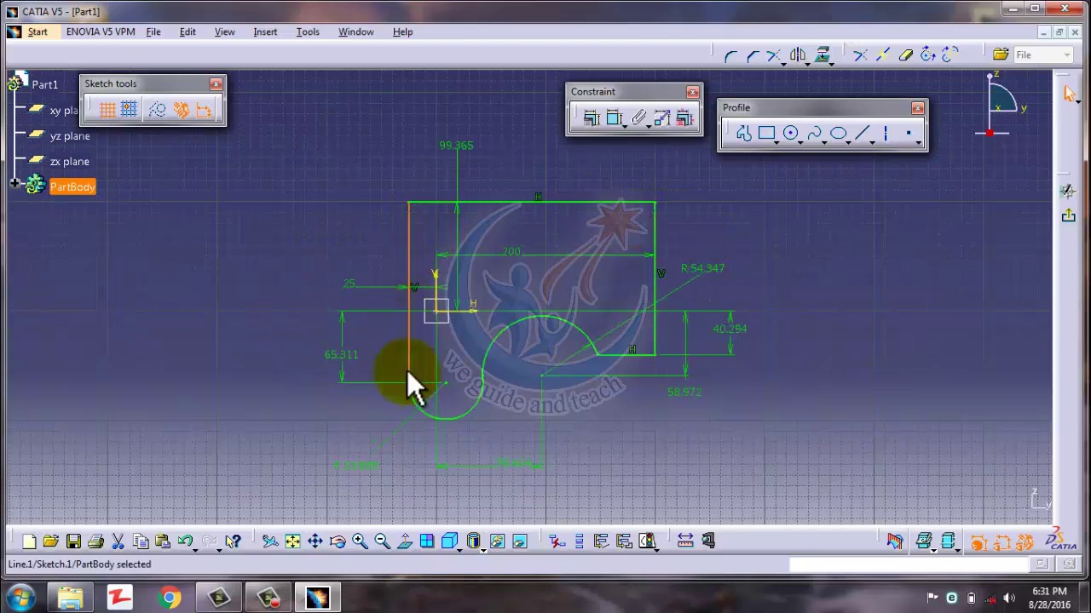
left_click(435, 414)
left_click(302, 441)
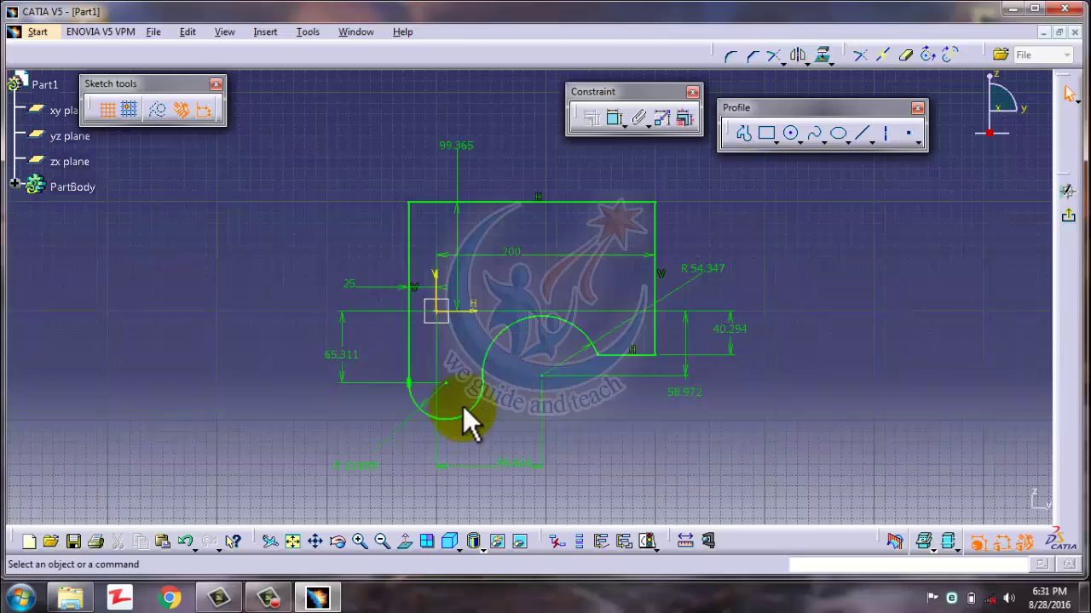
left_click(743, 134)
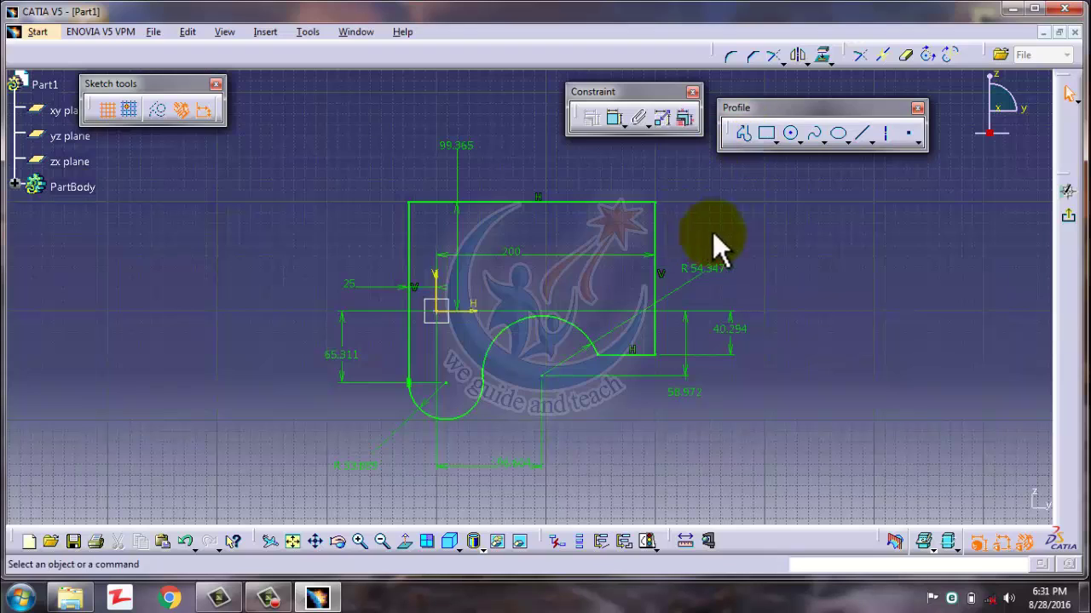
key("Escape")
left_click(776, 138)
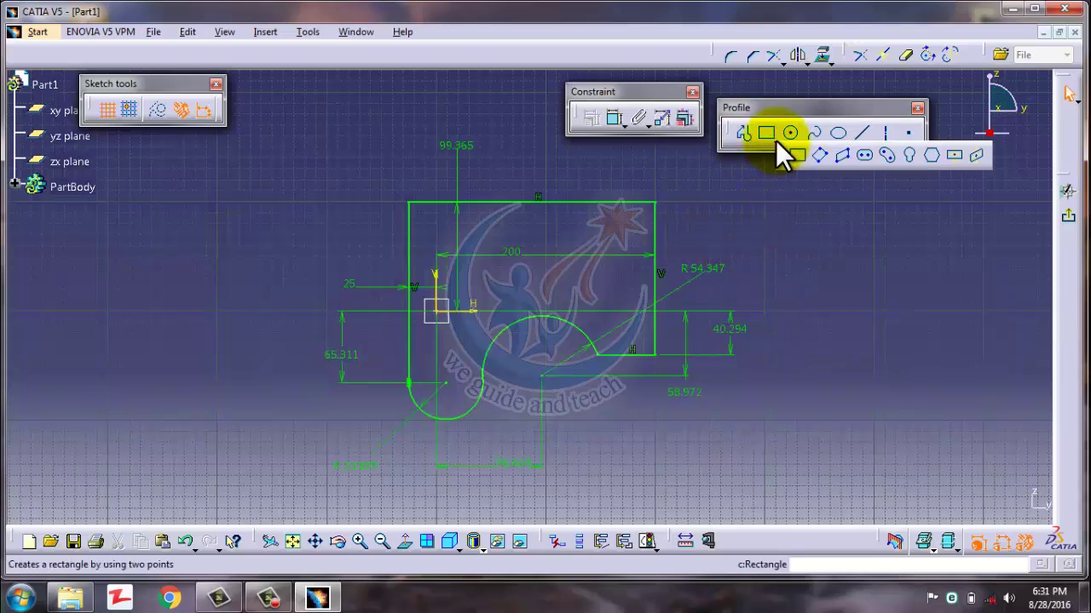
left_click(848, 142)
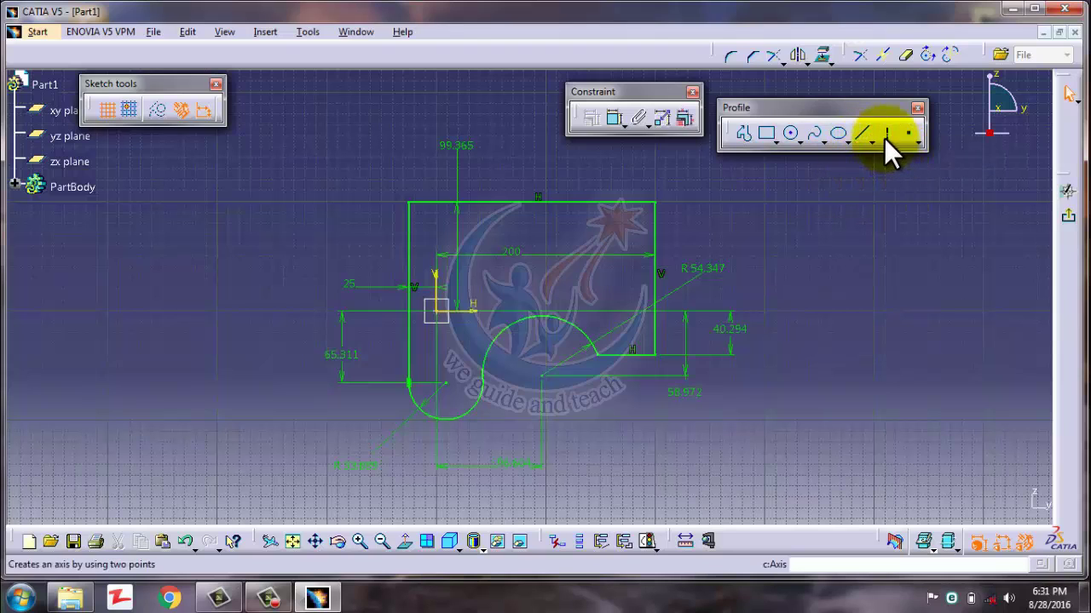
Draw a horizontal axis line about 462 mm long from the sketch origin along the H direction
left_click(890, 137)
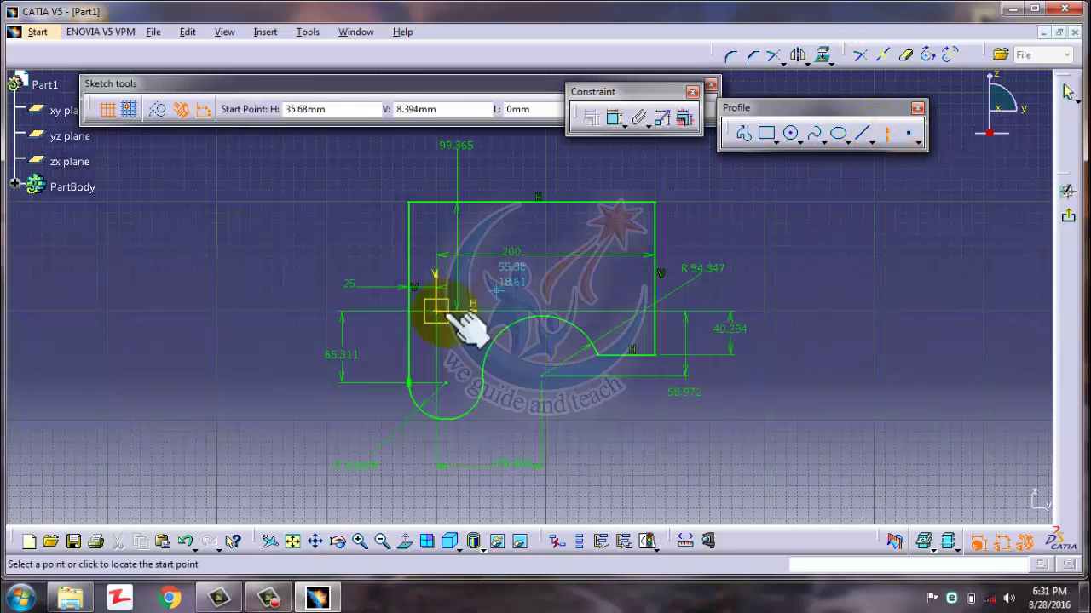
left_click(438, 311)
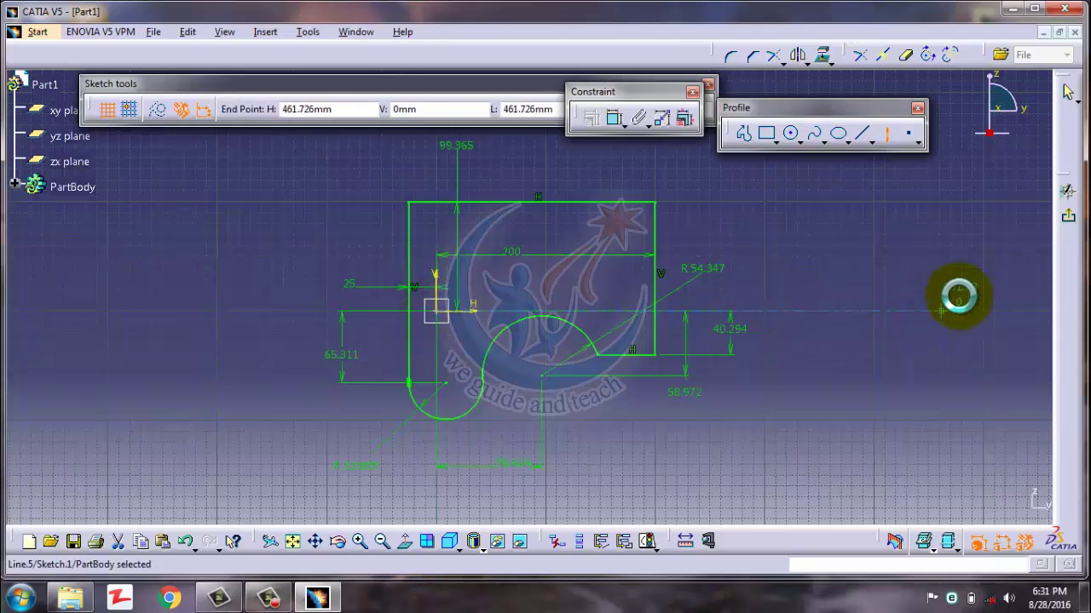
left_click(940, 311)
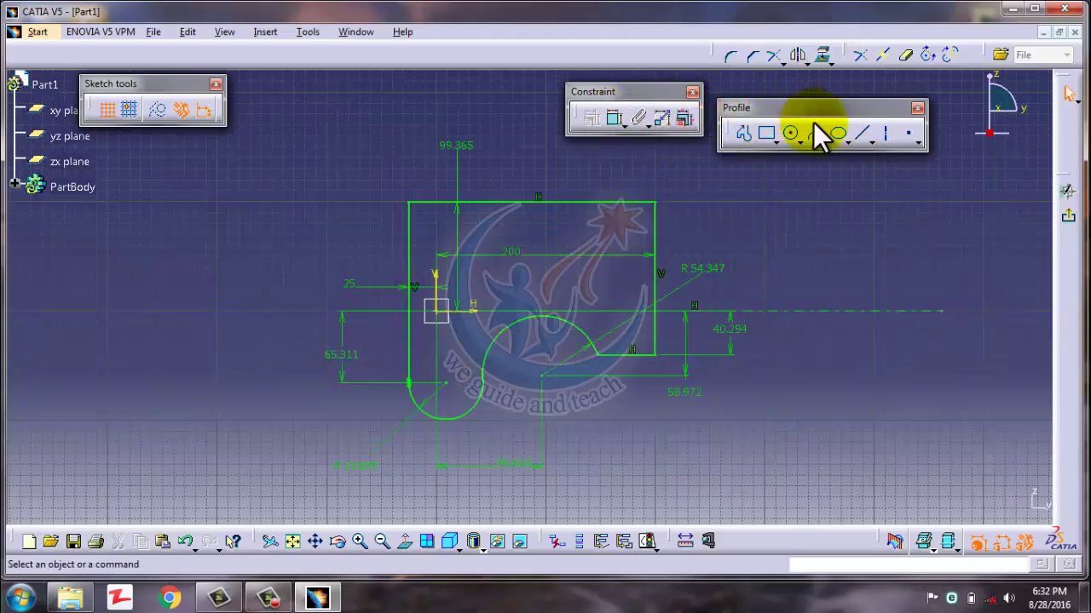
Draw a vertical axis line from the sketch origin upward along the V direction, ending above the profile
left_click(886, 133)
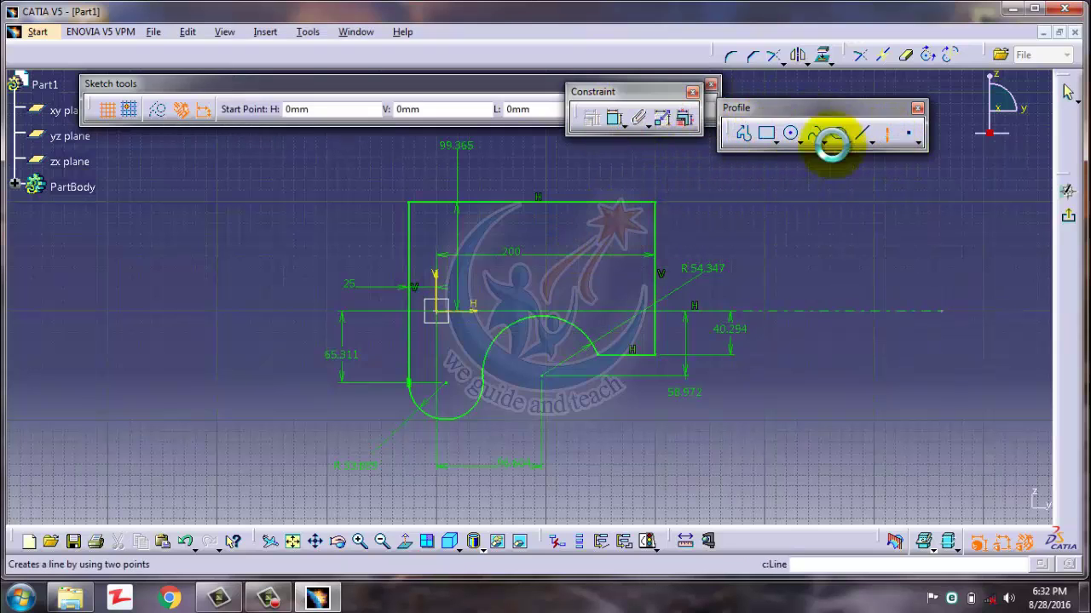
left_click(437, 310)
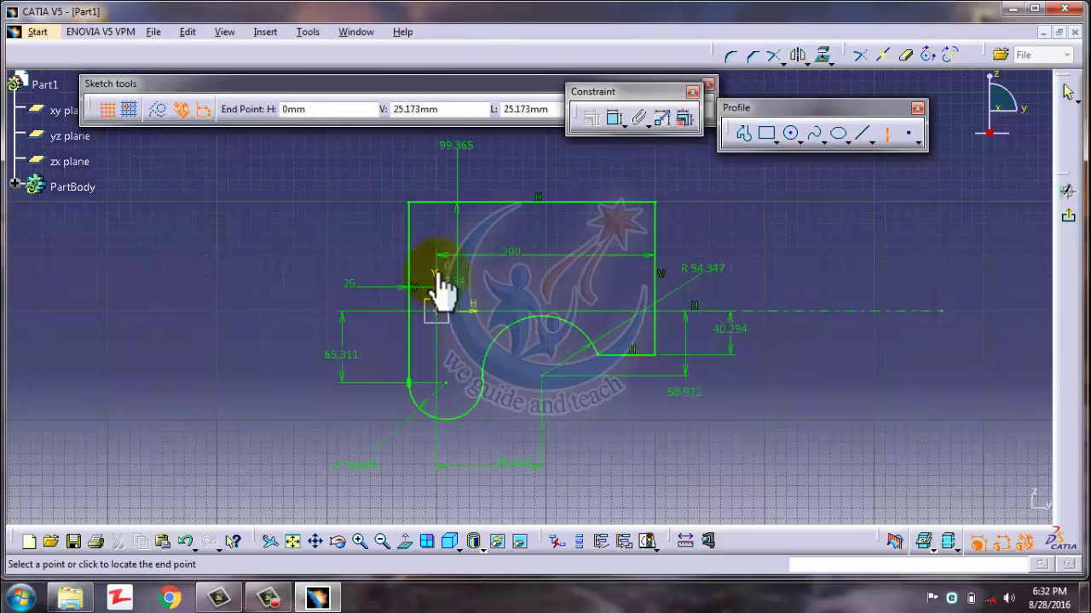
mouse_move(454, 198)
middle_mouse_down()
mouse_move(467, 244)
mouse_move(511, 195)
mouse_move(554, 238)
middle_mouse_up()
left_click(455, 187)
left_click(577, 305)
Exit the sketch and extrude the profile into a solid with a 20 mm Pad
mouse_move(577, 304)
middle_mouse_down()
mouse_move(514, 215)
mouse_move(523, 195)
middle_mouse_up()
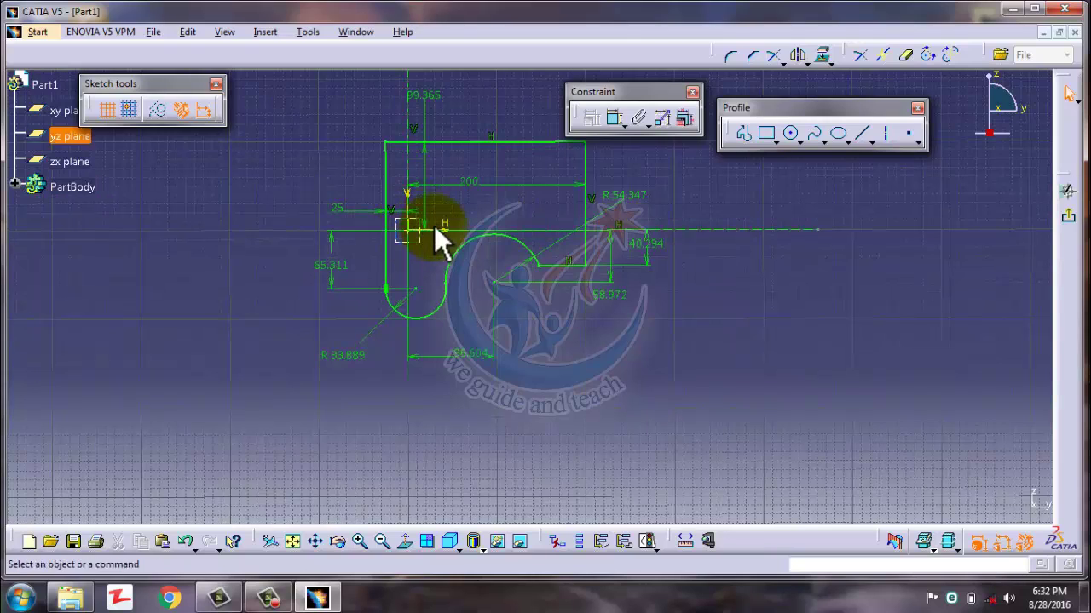
mouse_move(437, 242)
middle_mouse_down()
mouse_move(452, 311)
mouse_move(453, 282)
mouse_move(472, 271)
middle_mouse_up()
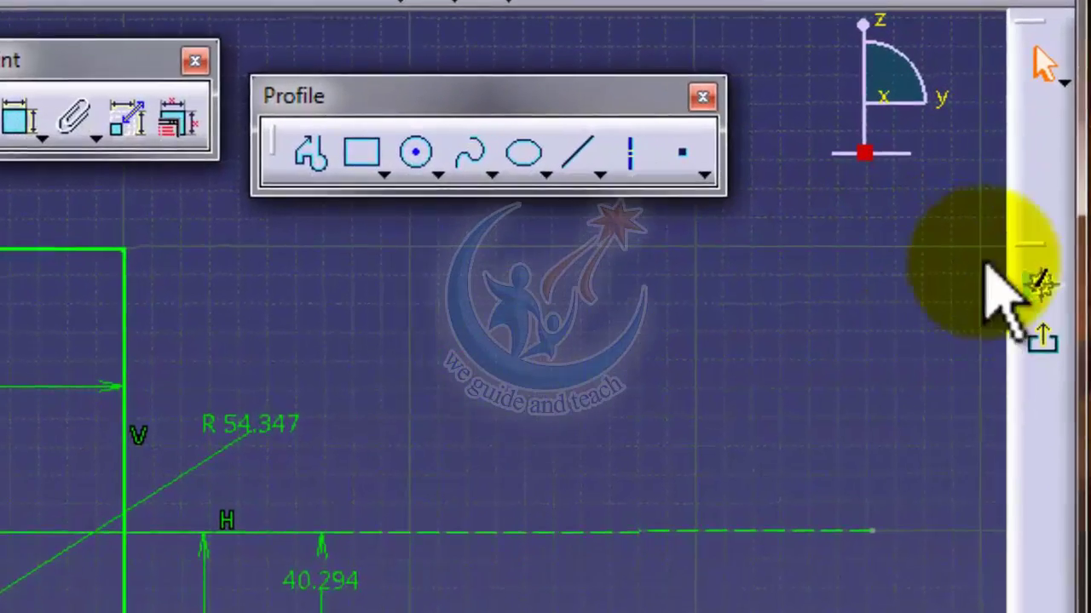
left_click(1041, 336)
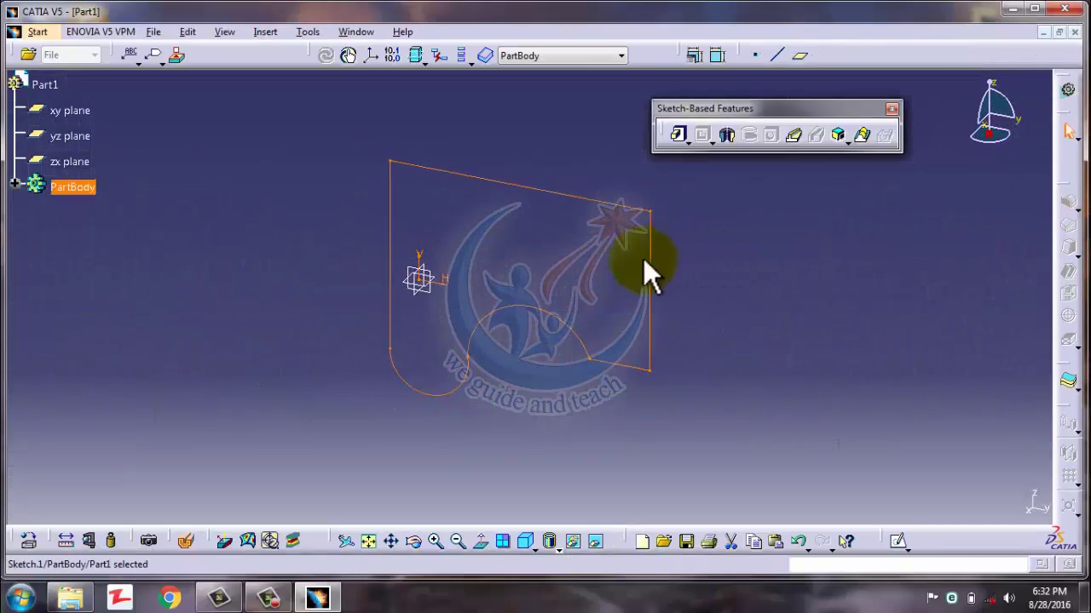
left_click(677, 136)
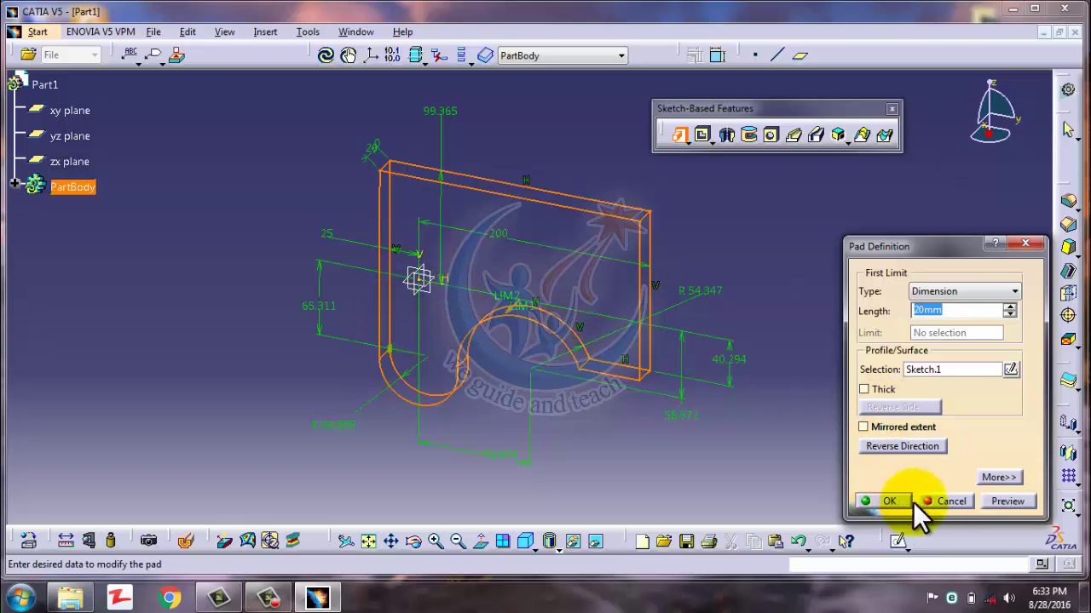
left_click(882, 501)
middle_click_drag(628, 443, 662, 210)
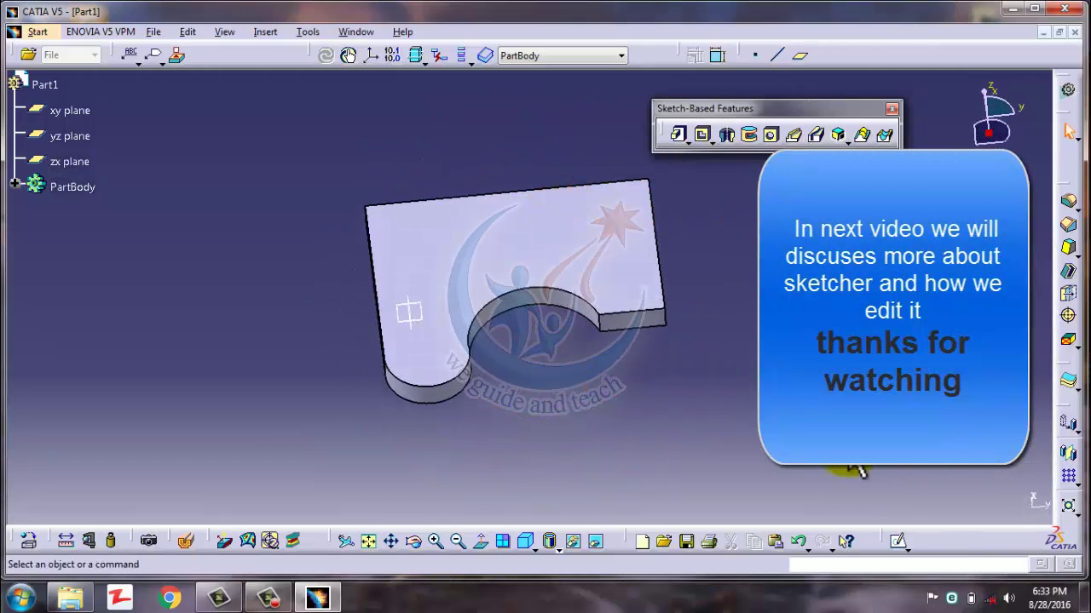
left_click(253, 597)
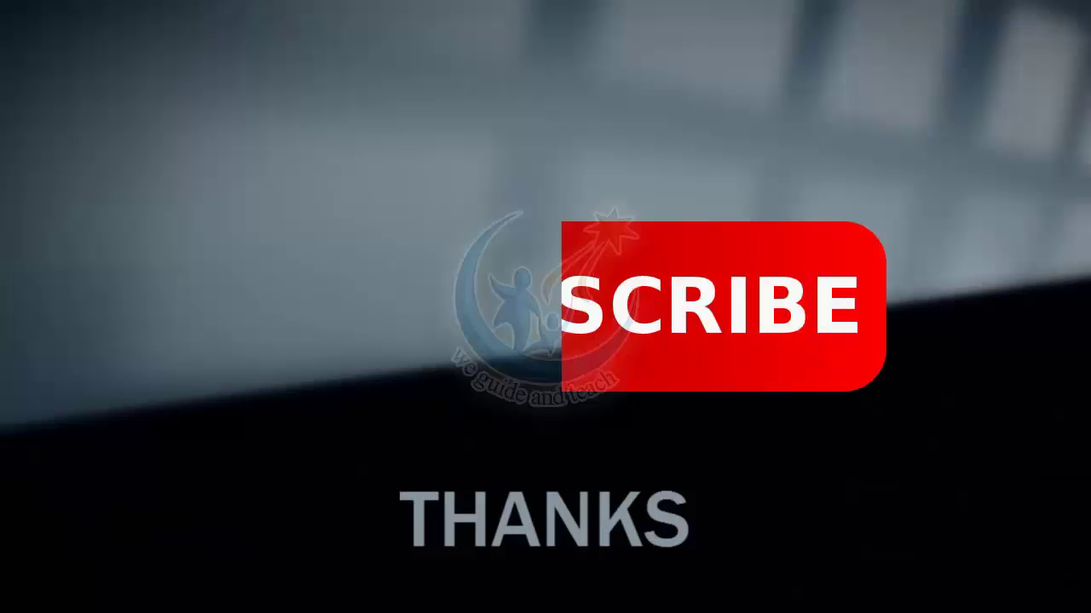